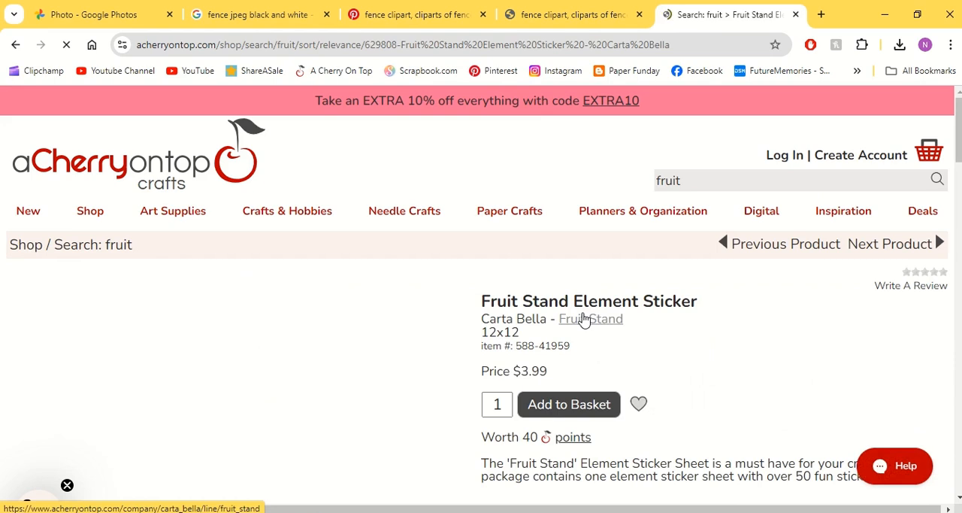
Step: Open the Carta Bella Fruit Stand collection page and look through its papers and stickers
left_click(584, 318)
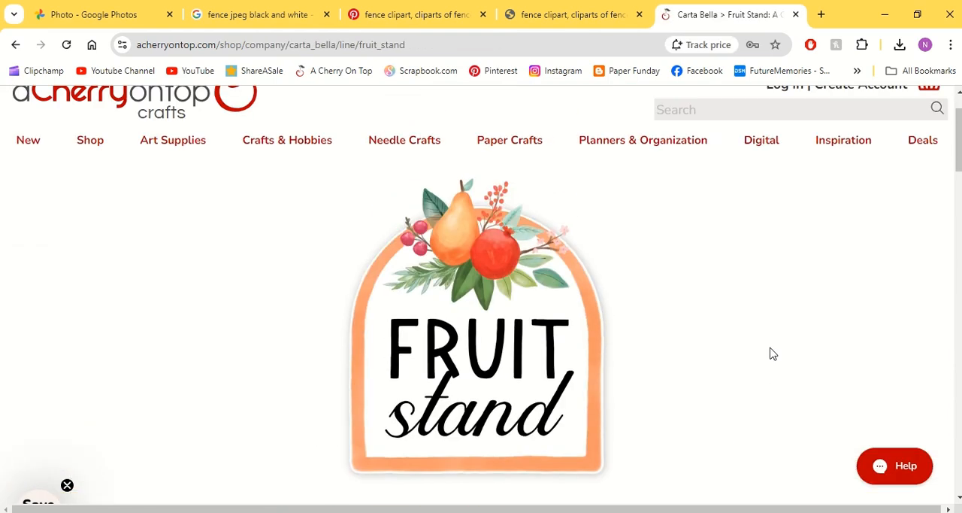
scroll(772, 353, "down", 6)
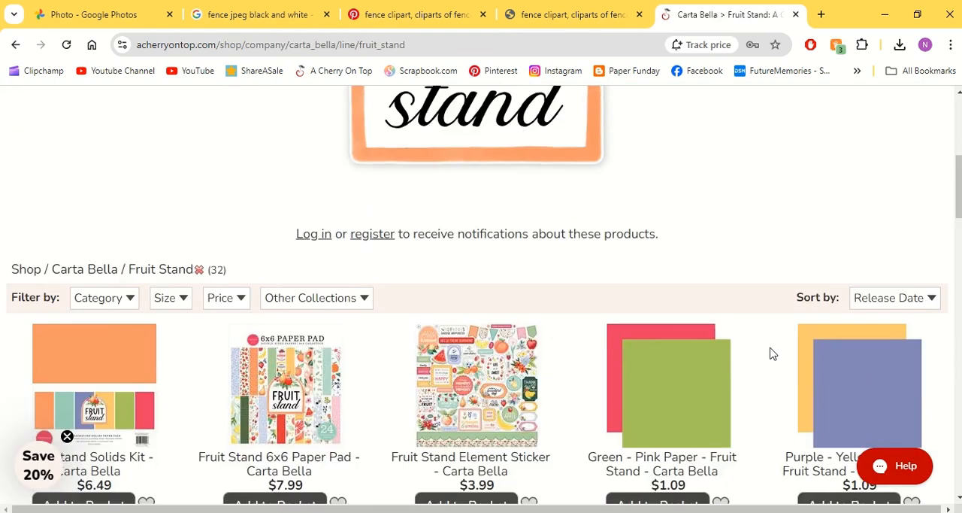
scroll(772, 353, "down", 3)
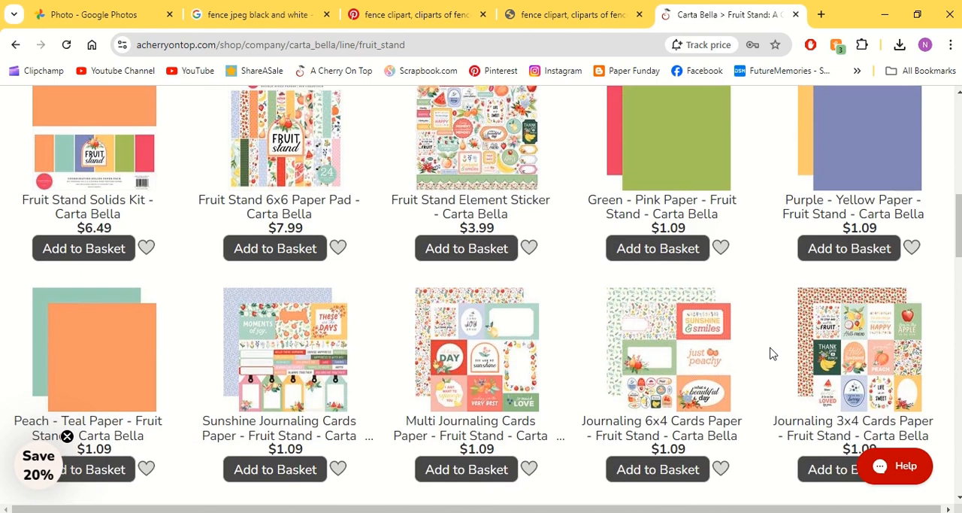
scroll(772, 353, "up", 3)
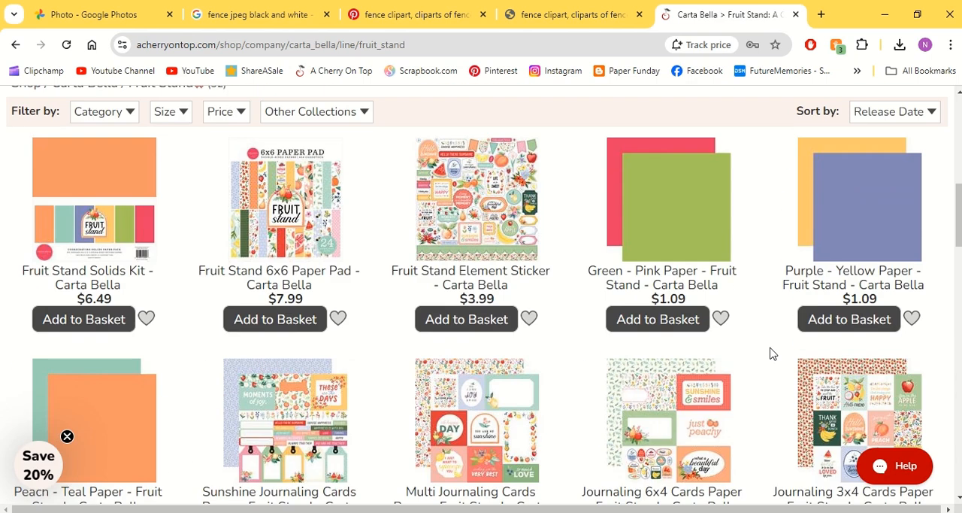
scroll(772, 354, "down", 4)
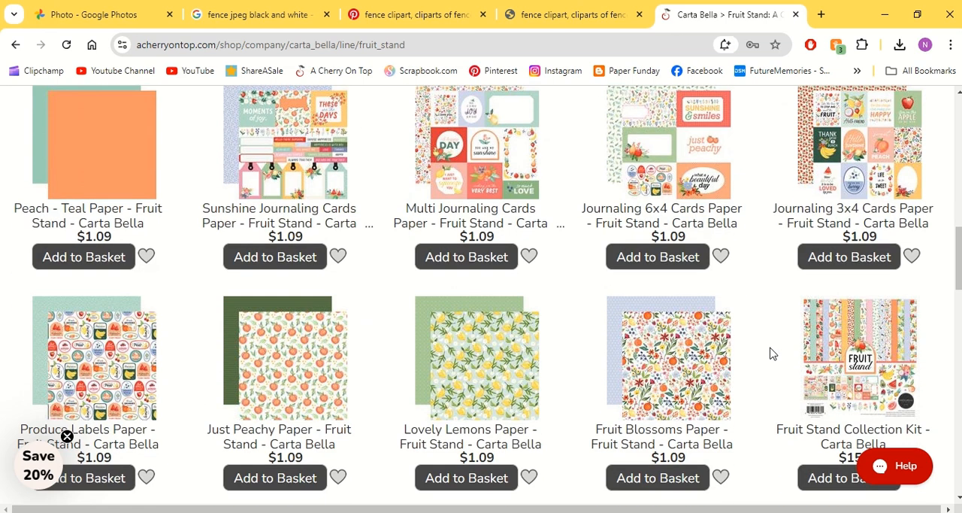
Step: Preview the Lovely Lemons Paper enlarged, close the preview and view the photo in Google Photos
left_click(523, 407)
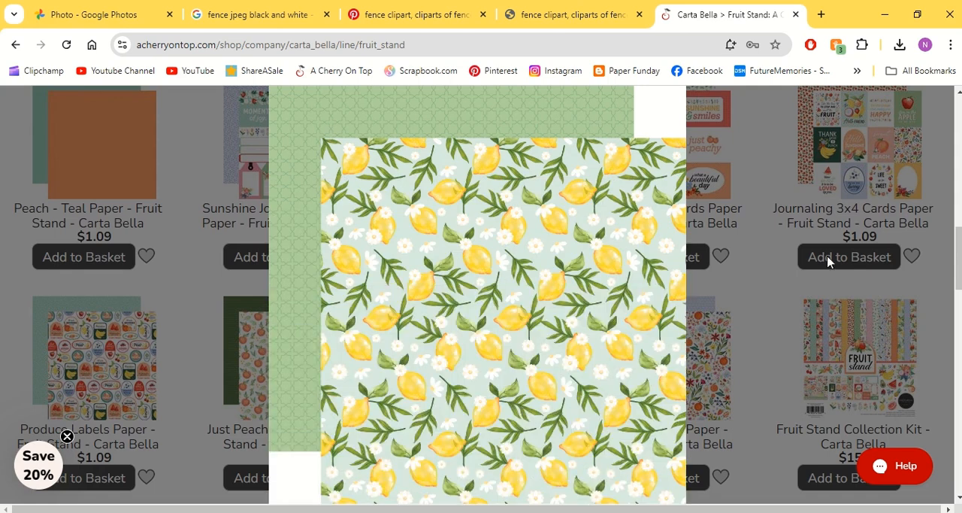
left_click(755, 297)
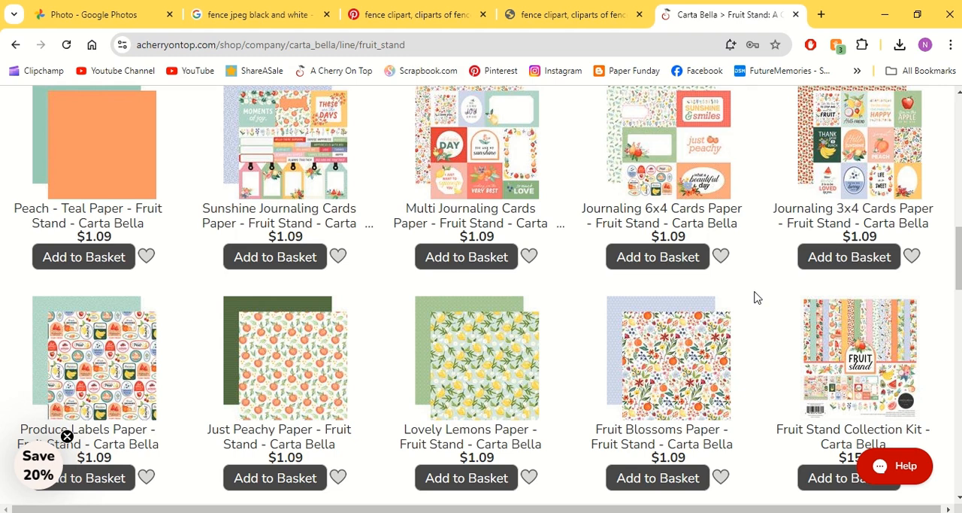
left_click(122, 12)
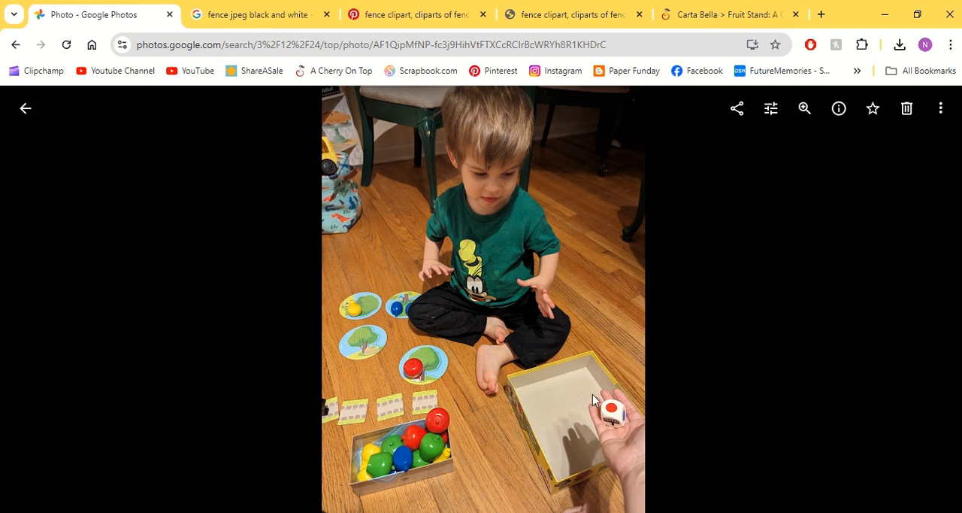
Step: Switch to Silhouette Studio and review the page size settings and the registration mark options
left_click(482, 512)
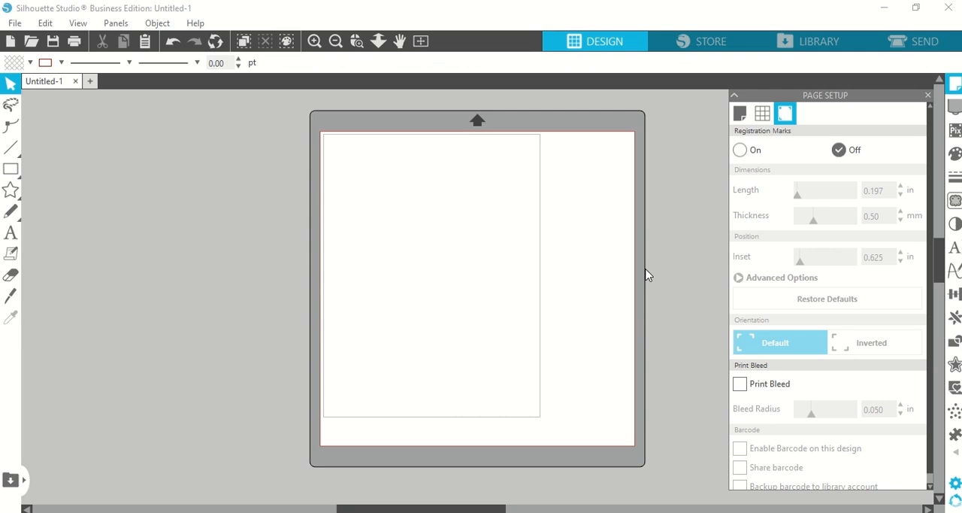
left_click(740, 115)
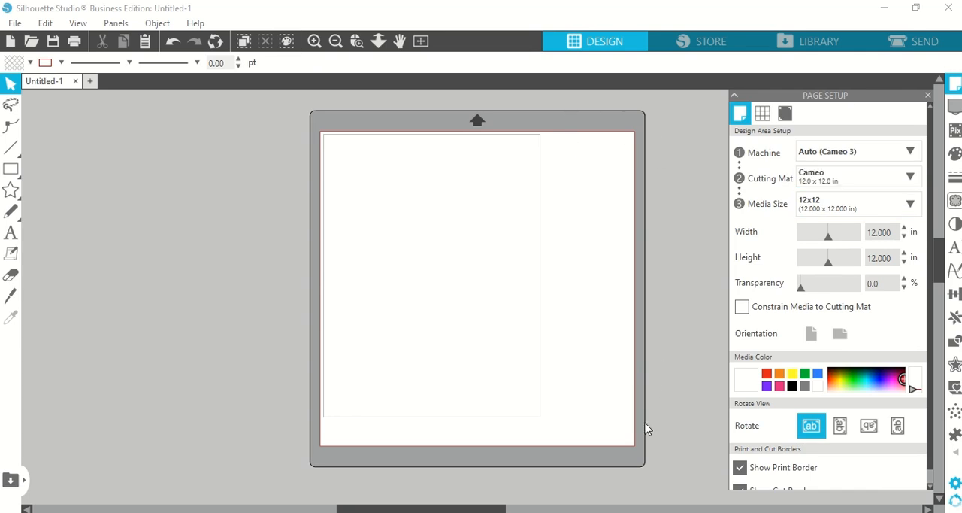
left_click(791, 113)
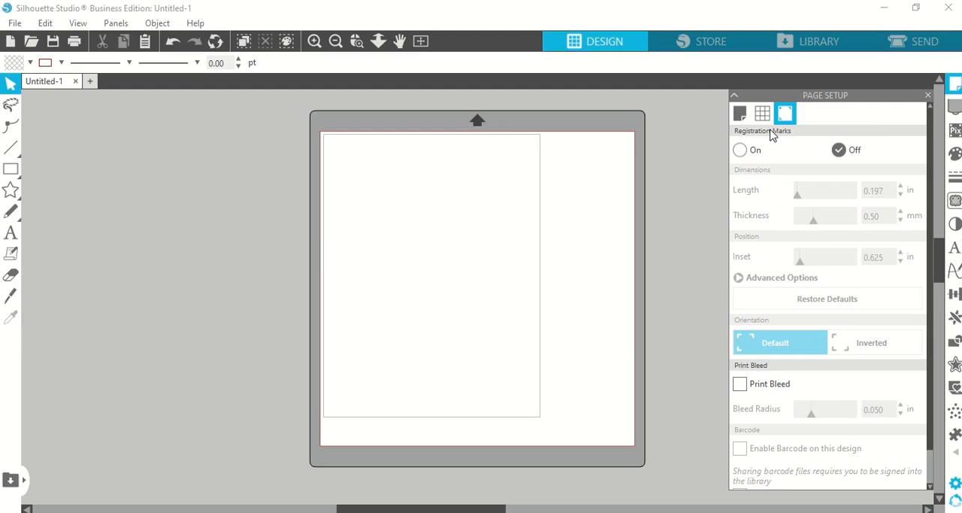
left_click(748, 152)
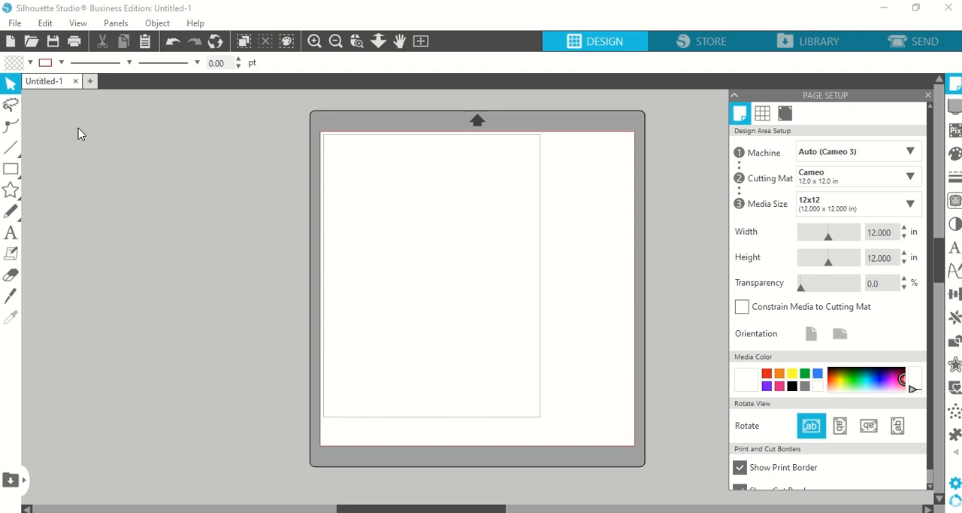
Step: Draw a rectangle about 2.8 by 3.9 inches on the page's left half and set its width to 3 inches
left_click(10, 168)
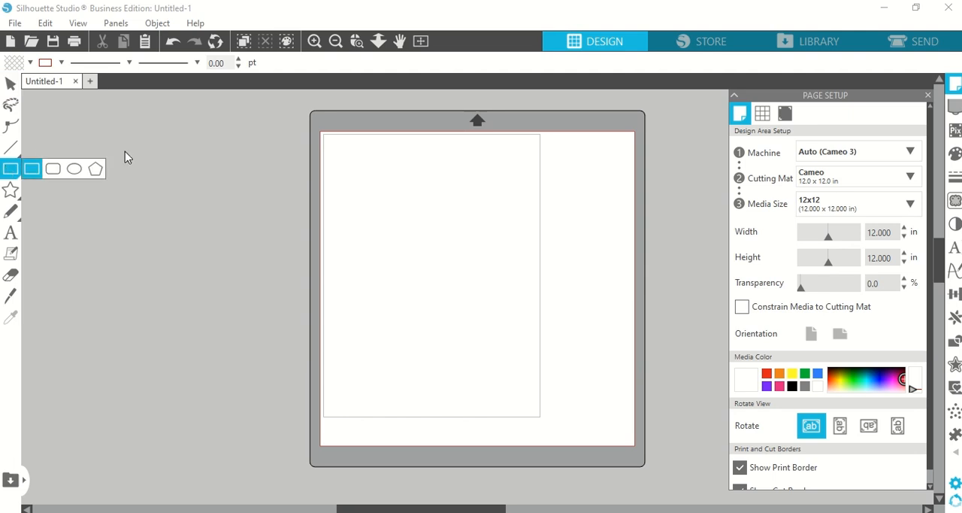
mouse_move(356, 207)
left_mouse_down()
mouse_move(446, 305)
mouse_move(430, 308)
left_mouse_up()
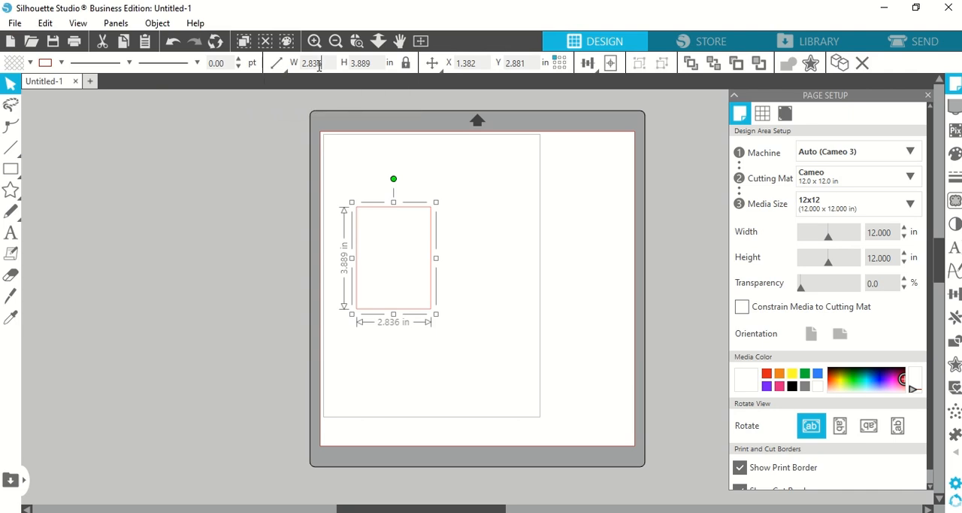
left_click(405, 66)
left_click(409, 69)
left_click_drag(325, 64, 282, 57)
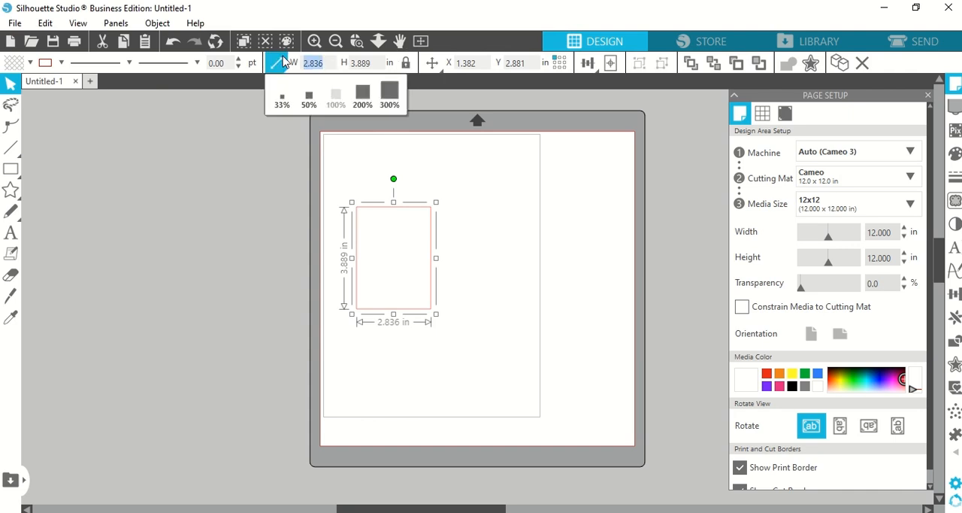
type("3")
key("Return")
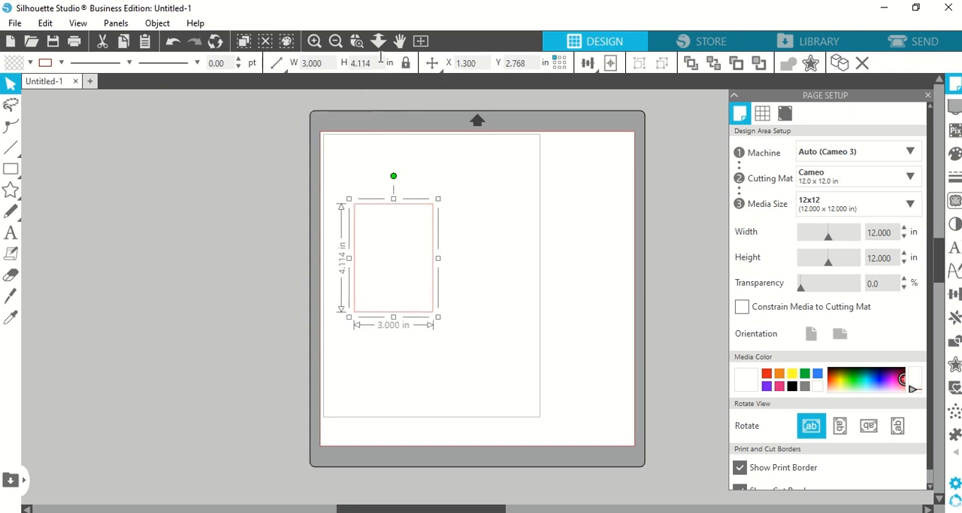
Step: Unlock the rectangle's aspect ratio and set its height to 4 inches
left_click(405, 65)
left_click(378, 66)
key("BackSpace")
key("BackSpace")
key("BackSpace")
key("BackSpace")
key("Return")
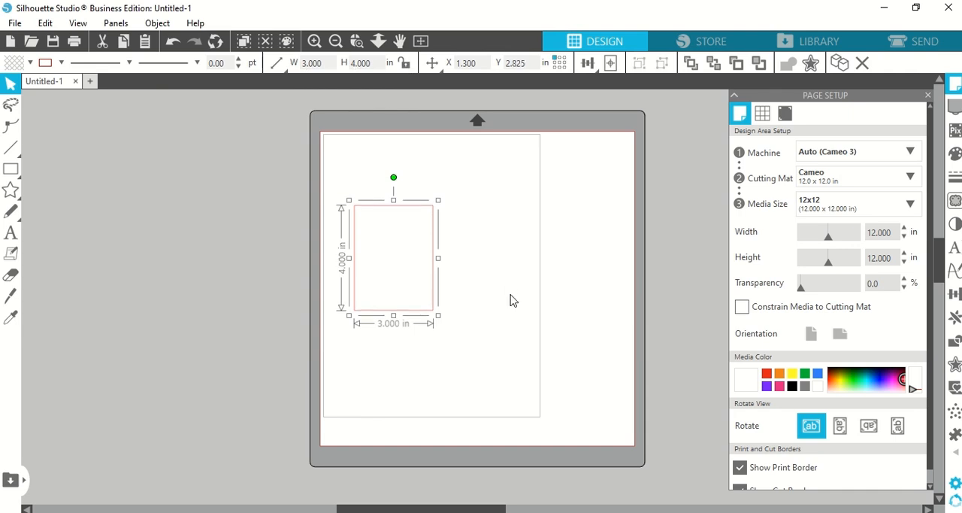
left_click(511, 301)
Step: Resize the rectangle to 2 inches wide by 3 inches high and move it slightly up and right
mouse_move(432, 310)
left_mouse_down()
mouse_move(462, 299)
mouse_move(457, 269)
mouse_move(444, 298)
left_mouse_up()
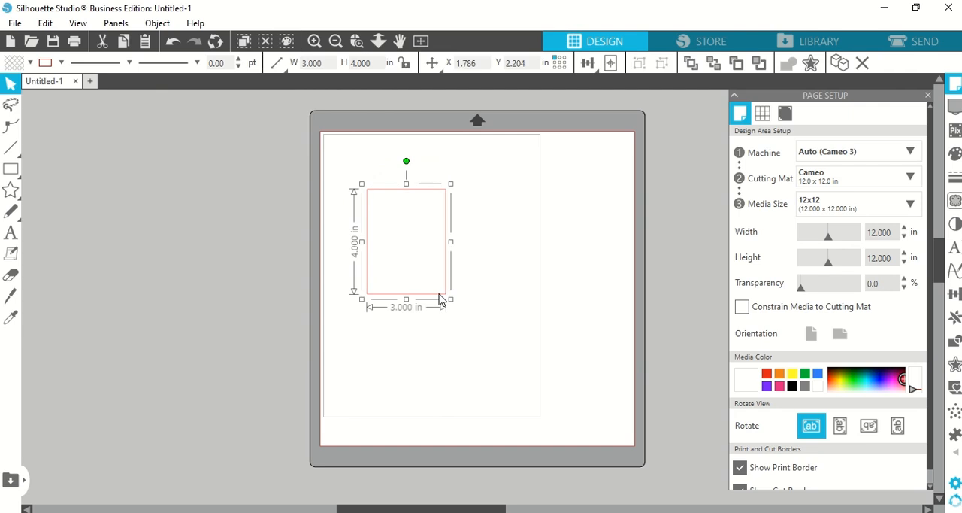
double_click(330, 62)
type("2")
double_click(378, 63)
type("3")
key("Return")
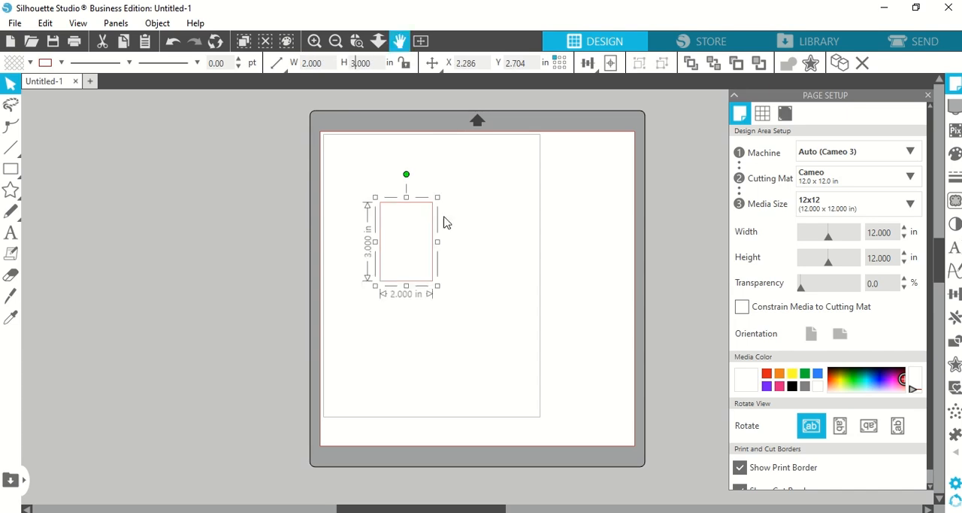
left_click_drag(432, 260, 440, 236)
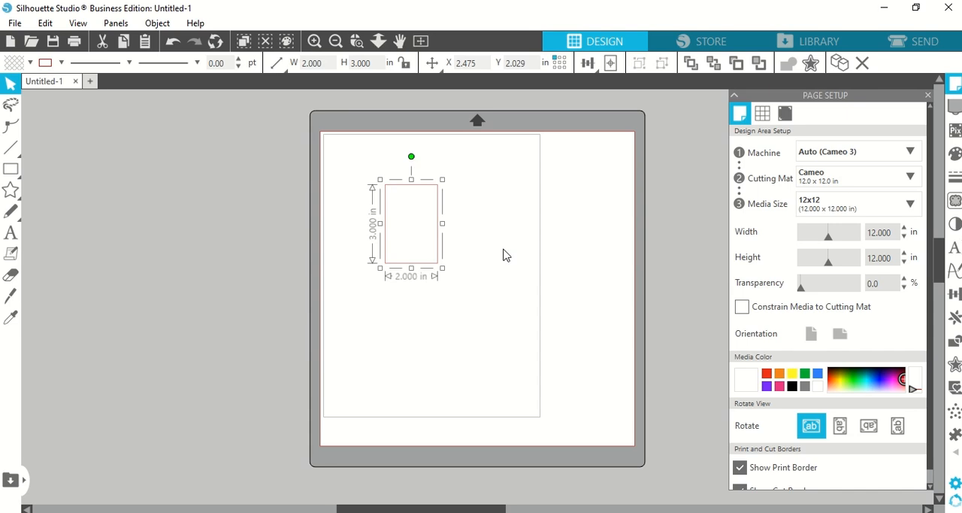
Step: Duplicate the rectangle to the right and move the copy away from the original
key("i")
key("ctrl+Right")
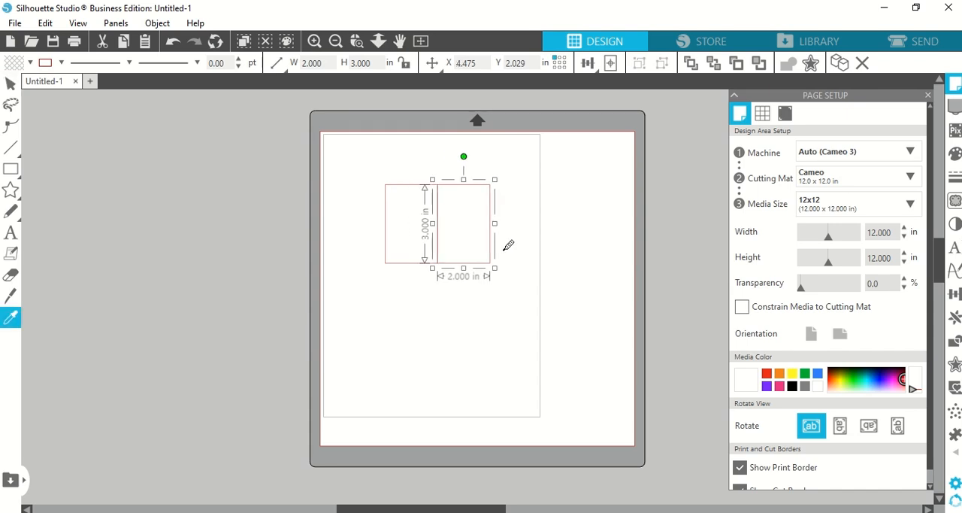
left_click_drag(485, 262, 516, 265)
key("i")
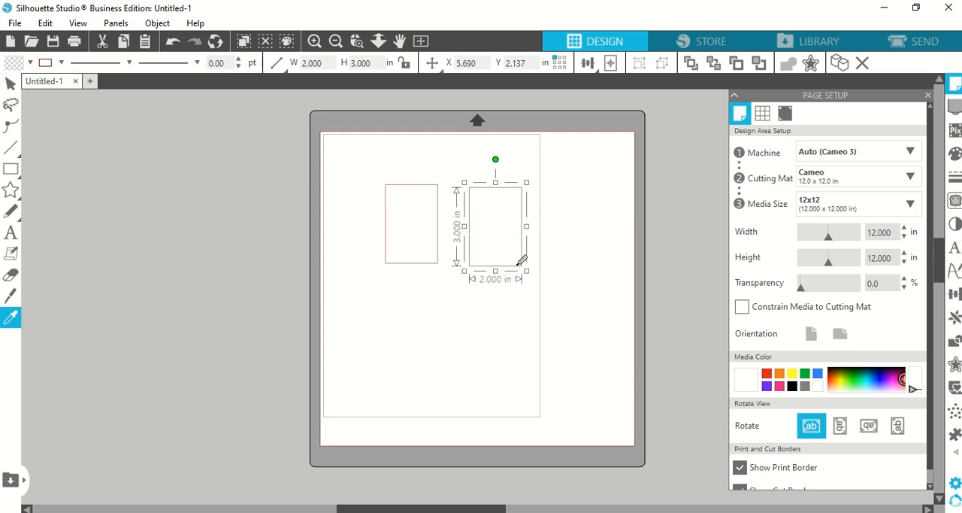
Step: Duplicate the right-hand rectangle below, that copy to the left, and the newest copy above
key("ctrl+Down")
key("ctrl+Left")
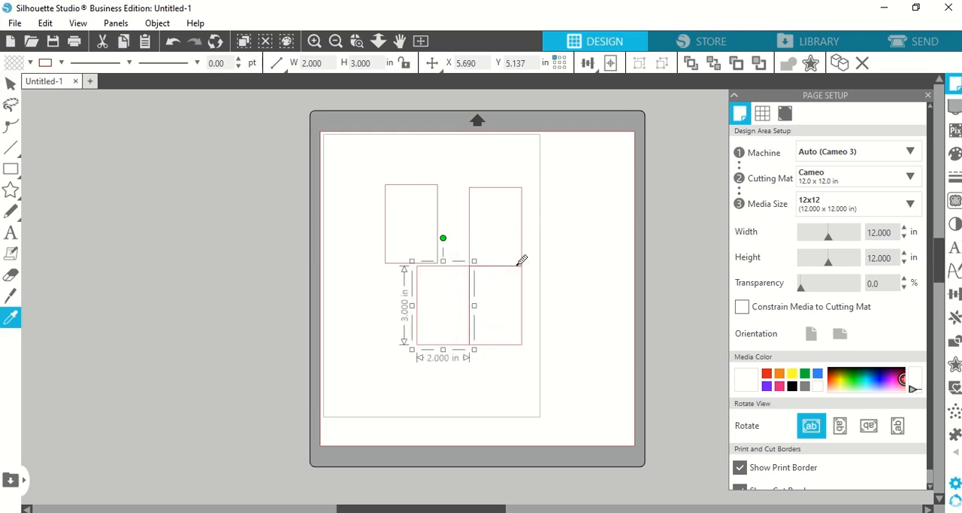
key("ctrl+Up")
key("v")
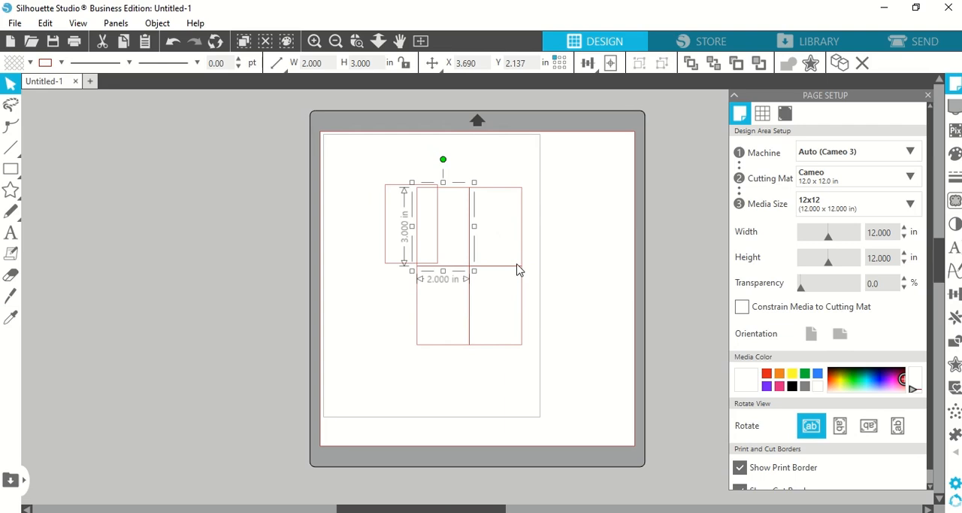
Step: Undo the last three rectangle duplications
key("ctrl+z")
key("ctrl+z")
key("ctrl+z")
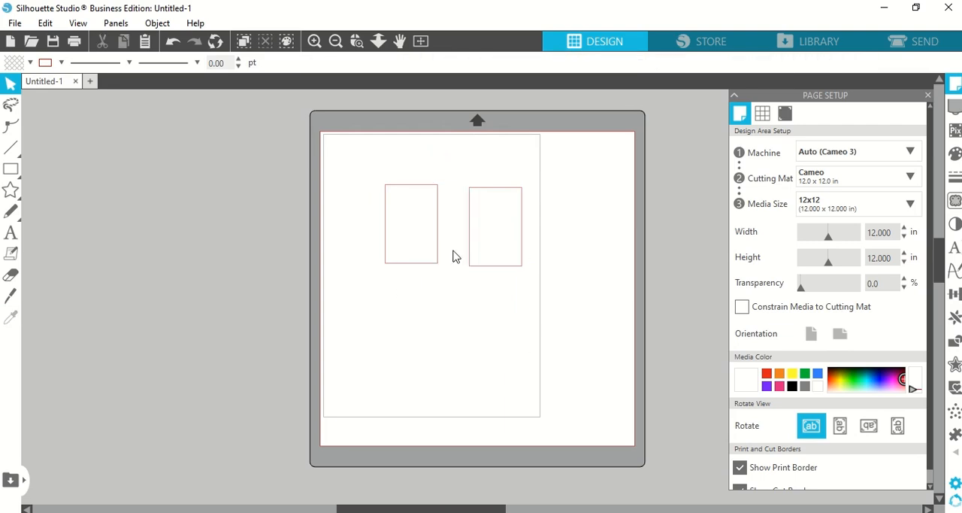
Step: Spread the two rectangles apart, one in the page's upper middle and the other toward its lower right
left_click_drag(453, 250, 423, 265)
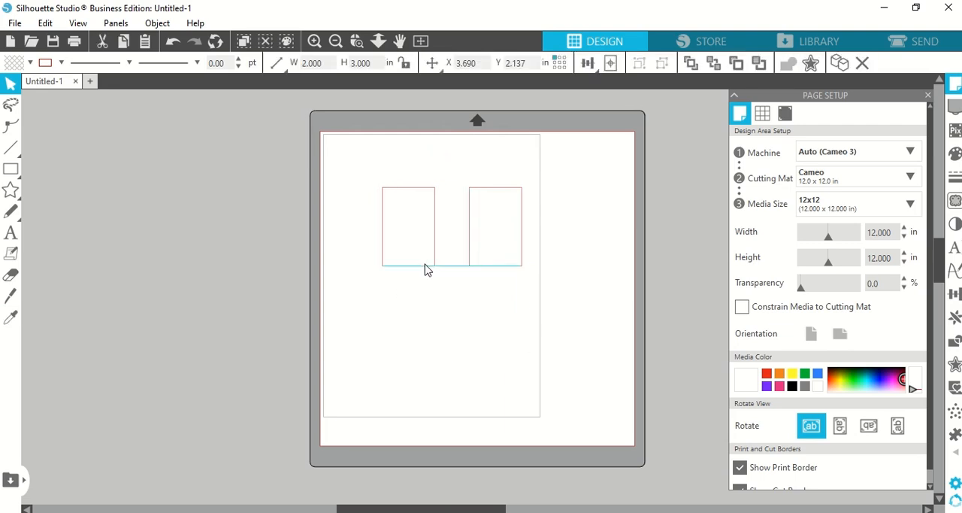
left_click_drag(492, 266, 574, 354)
left_click_drag(551, 393, 546, 389)
left_click_drag(428, 266, 445, 277)
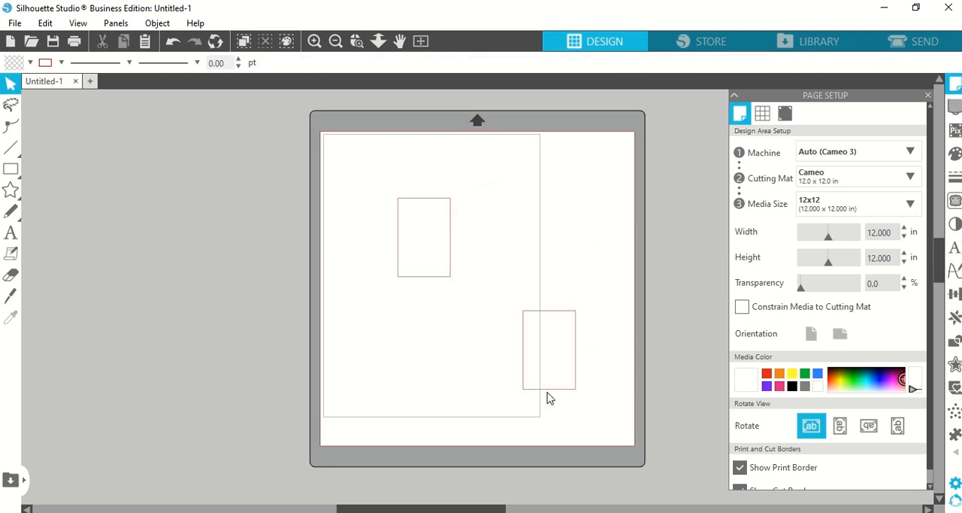
left_click_drag(547, 393, 540, 390)
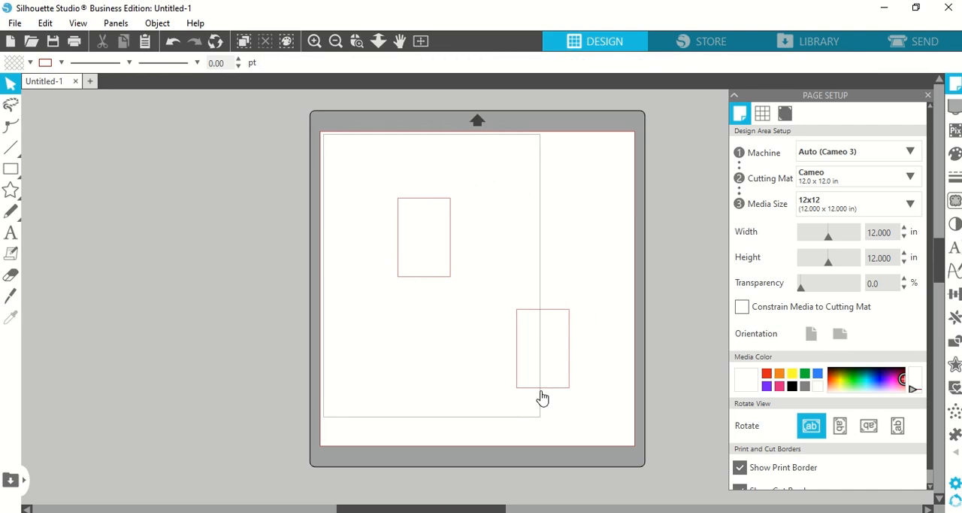
Step: Switch to the browser to check the game pieces in the photo and return to Silhouette Studio
left_click(456, 512)
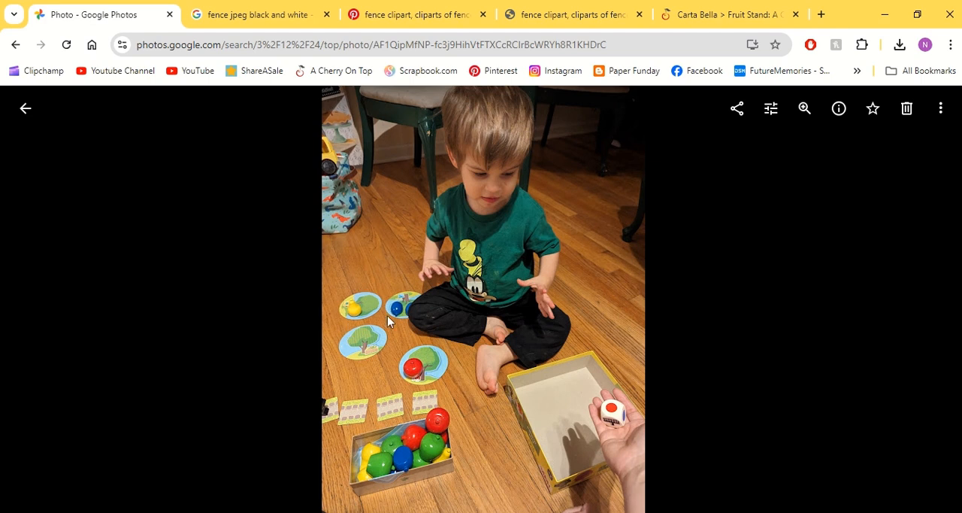
left_click(432, 512)
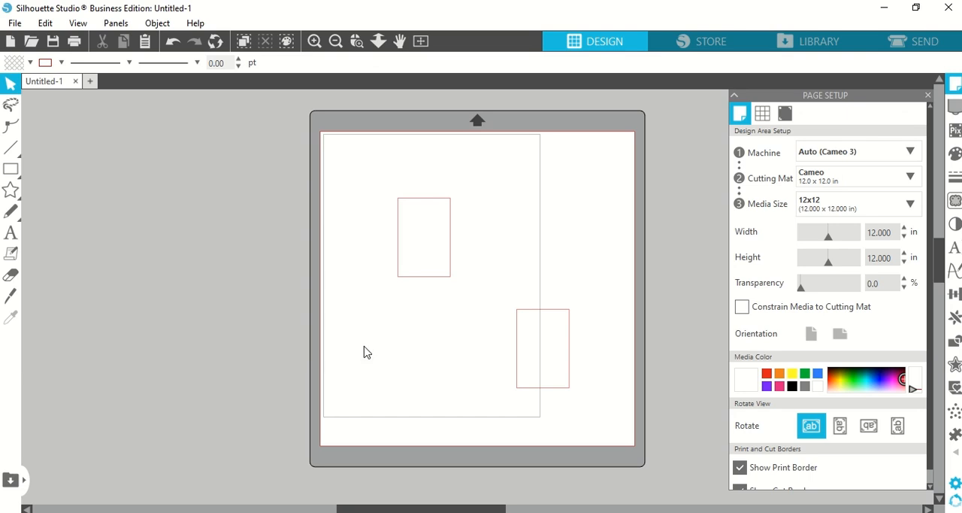
Step: Draw a circle about 4.1 inches across below the upper rectangle and set its width and height to 4 inches
mouse_move(12, 179)
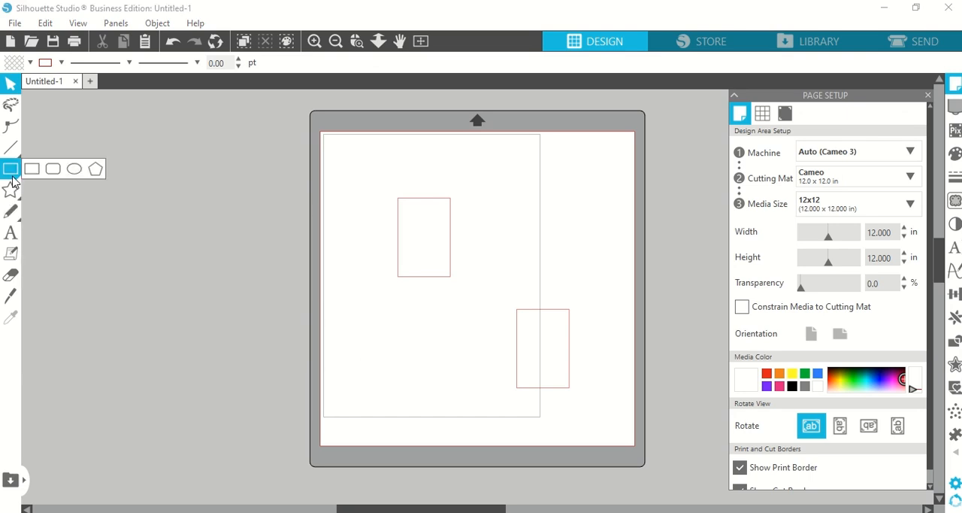
left_click(74, 168)
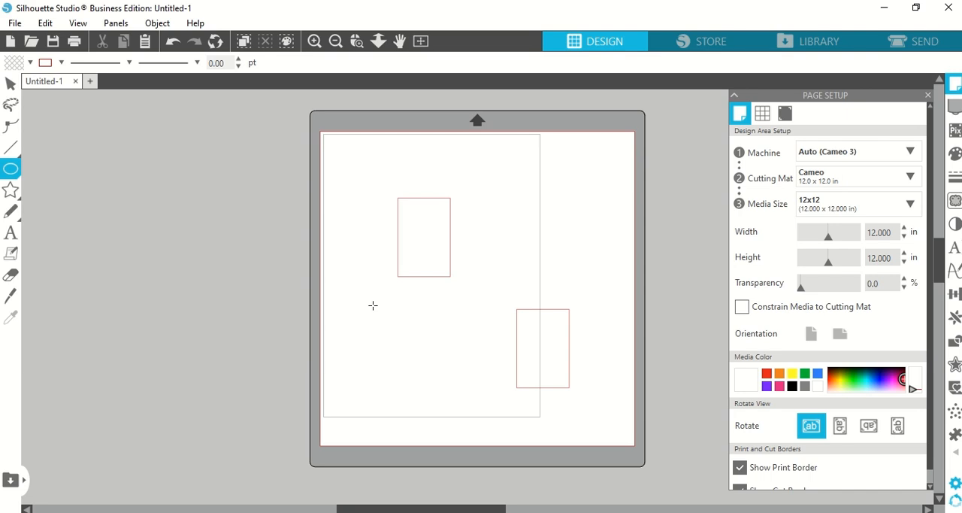
left_click_drag(378, 312, 496, 410)
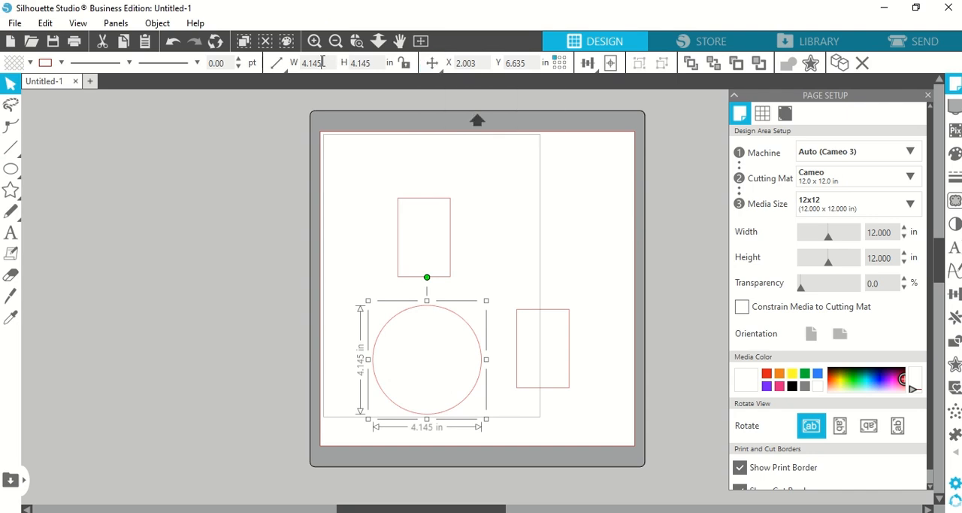
left_click(369, 333)
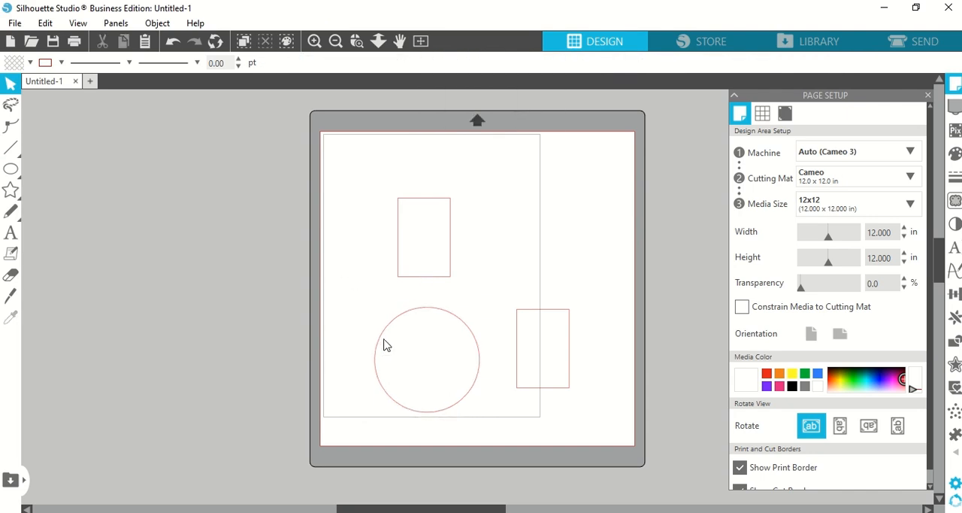
left_click(383, 344)
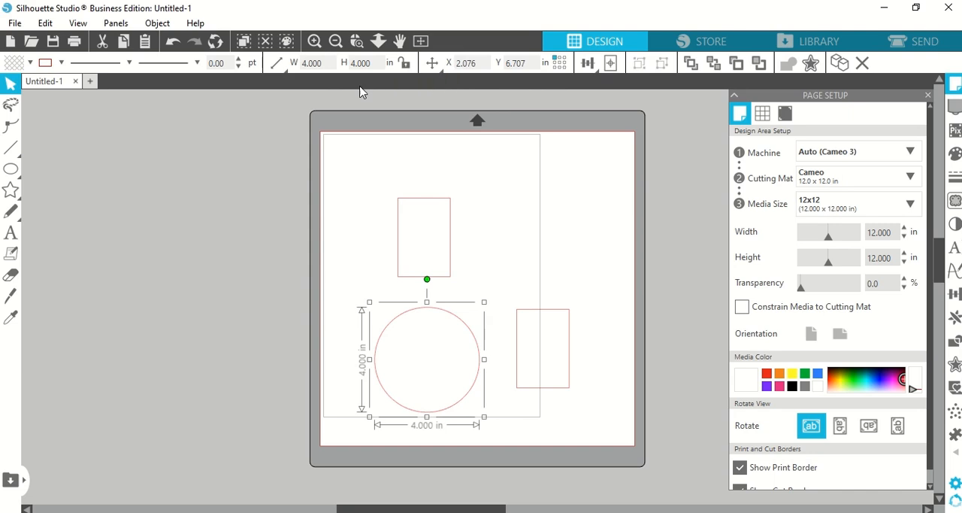
Step: Move the circle to the page's upper left area and duplicate it into a two-by-two grid of touching 4-inch circles
left_click_drag(399, 331, 388, 202)
key("ctrl+Right")
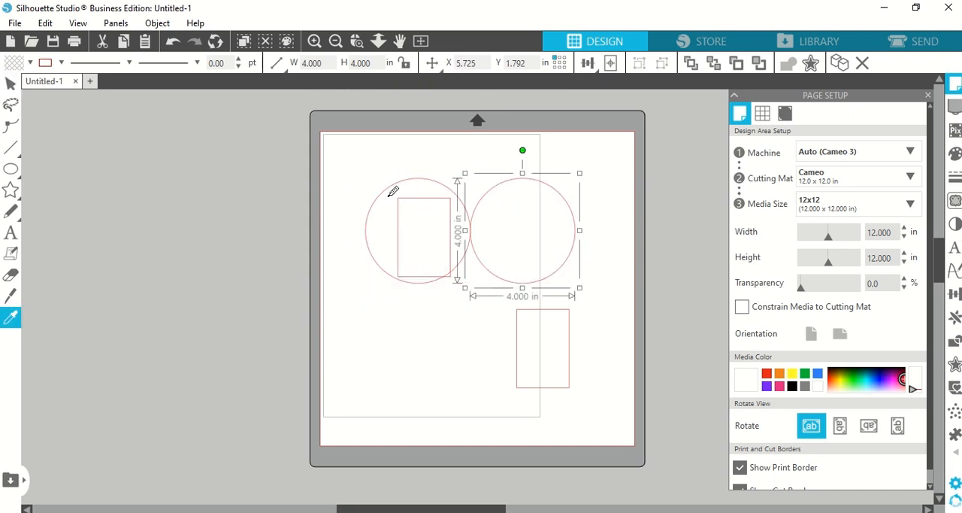
key("ctrl+Down")
key("ctrl+Left")
left_click(464, 403)
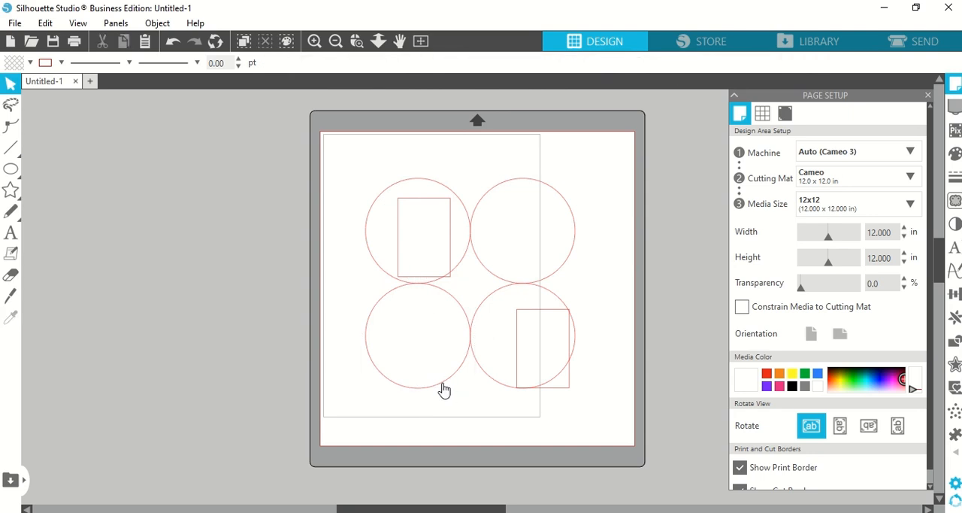
Step: Space the four circles apart with gaps between rows and columns, and move both rectangles off the page's left side
left_click_drag(444, 390, 444, 409)
left_click(500, 397)
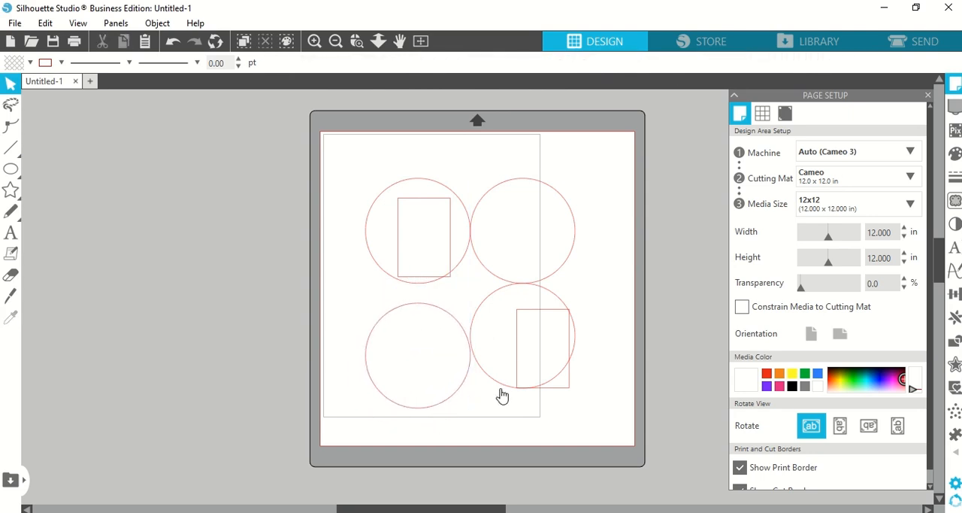
left_click_drag(500, 391, 520, 411)
left_click_drag(515, 283, 536, 285)
mouse_move(415, 290)
left_mouse_down()
mouse_move(396, 290)
mouse_move(423, 288)
mouse_move(408, 285)
left_mouse_up()
left_click_drag(400, 245, 219, 235)
left_click_drag(520, 377, 223, 361)
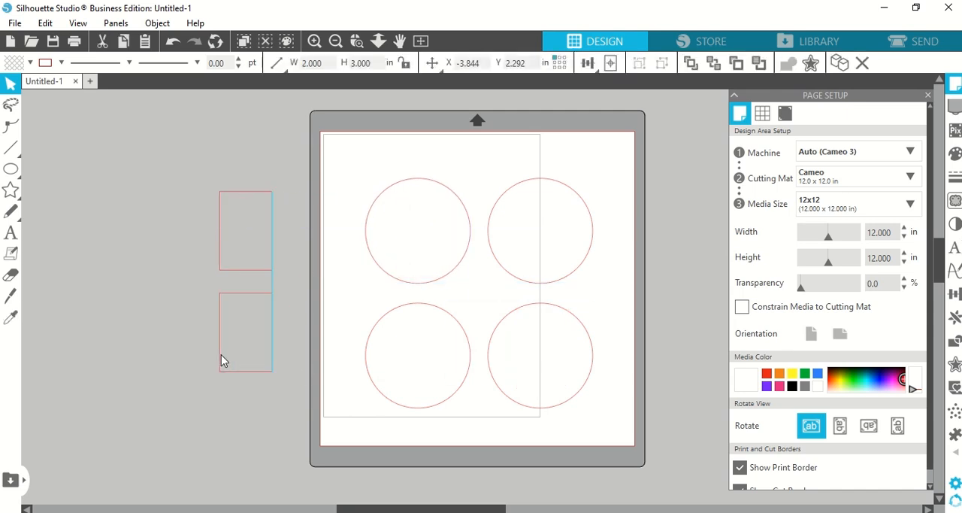
Step: Fill the upper-left circle with red and the upper-right circle with yellow
left_click(383, 271)
left_click(29, 62)
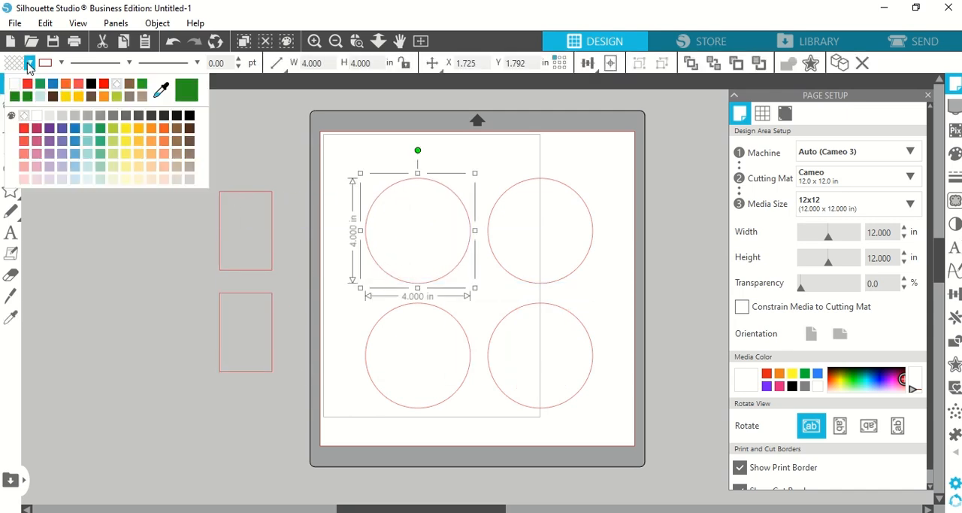
left_click(117, 78)
left_click(496, 203)
left_click(30, 62)
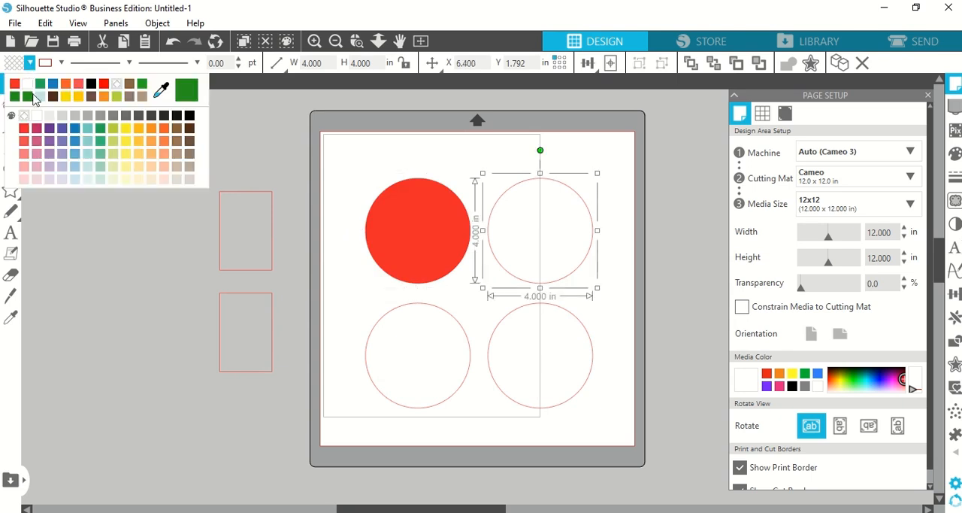
left_click(125, 127)
Step: Fill the lower-left circle with green and the lower-right circle with blue
left_click(376, 323)
left_click(30, 63)
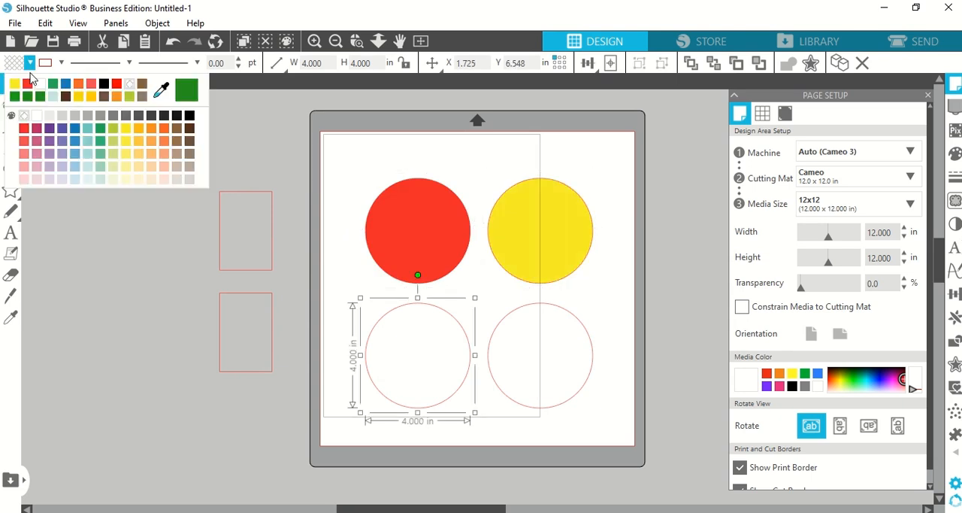
left_click(102, 130)
left_click(497, 338)
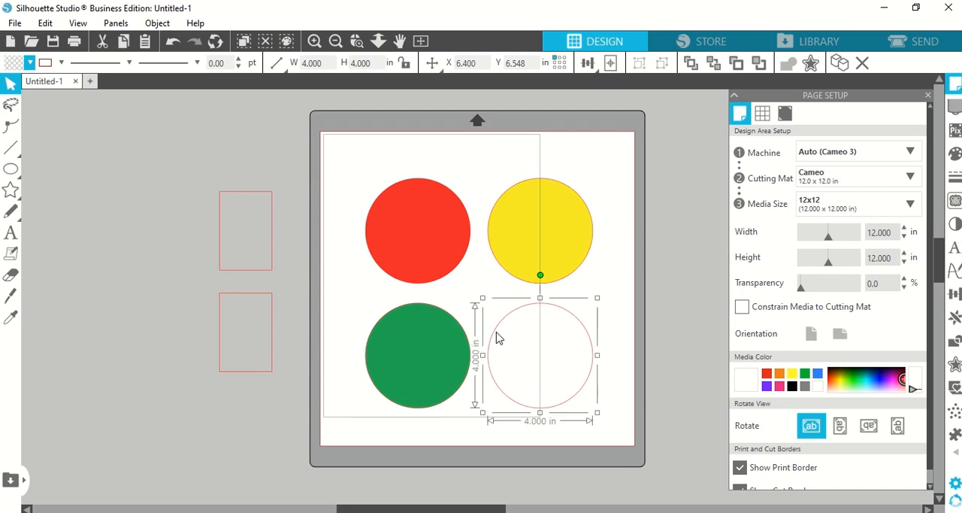
left_click(30, 63)
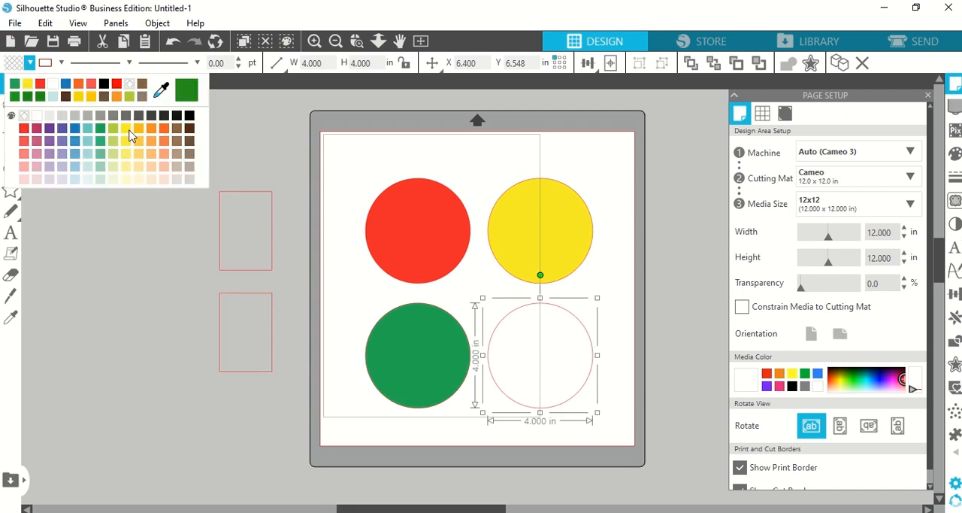
left_click(74, 134)
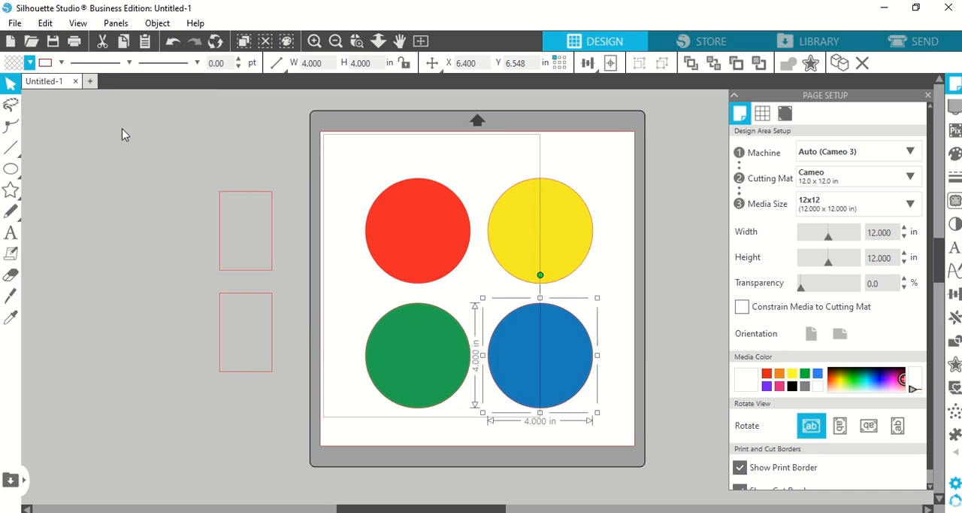
Step: Fill both 2 x 3 inch rectangles beside the page with black
left_click(219, 203)
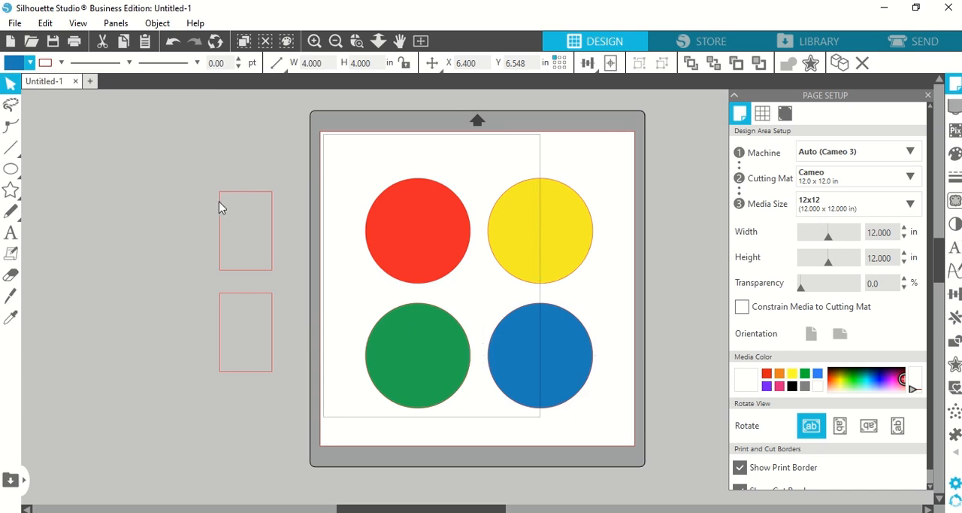
left_click(30, 64)
left_click(66, 105)
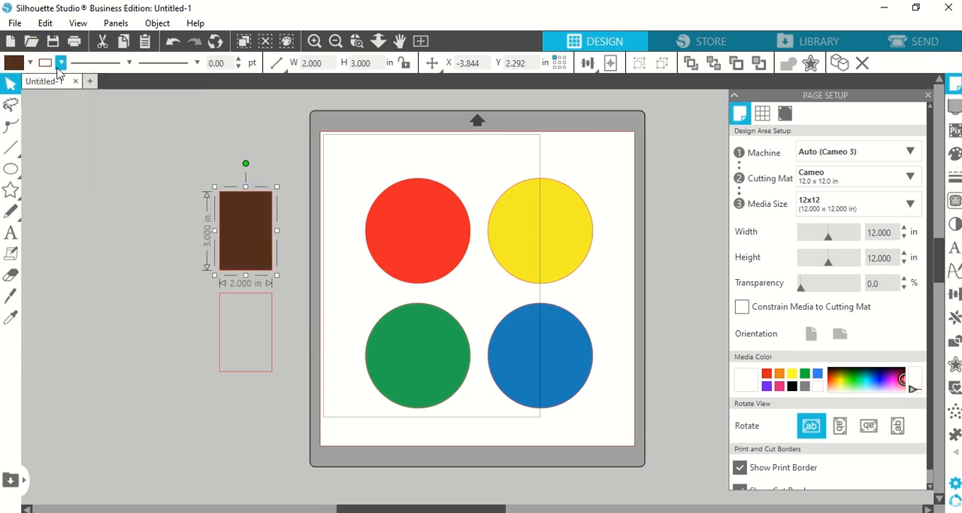
left_click(30, 63)
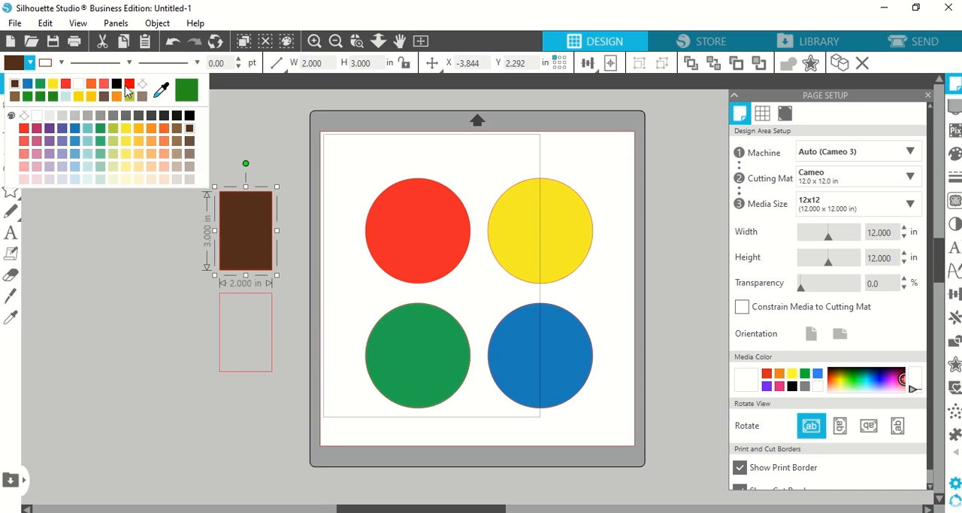
left_click(188, 115)
left_click(246, 293)
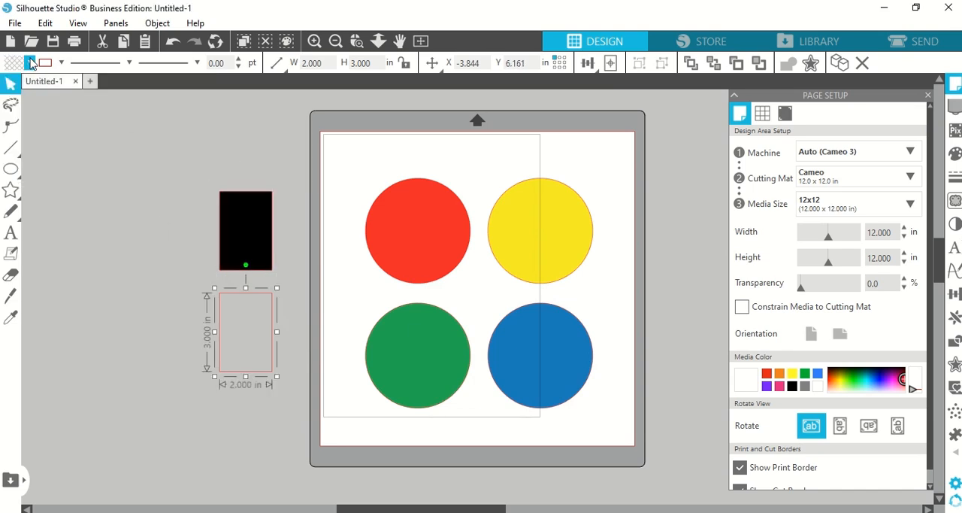
left_click(30, 64)
left_click(189, 115)
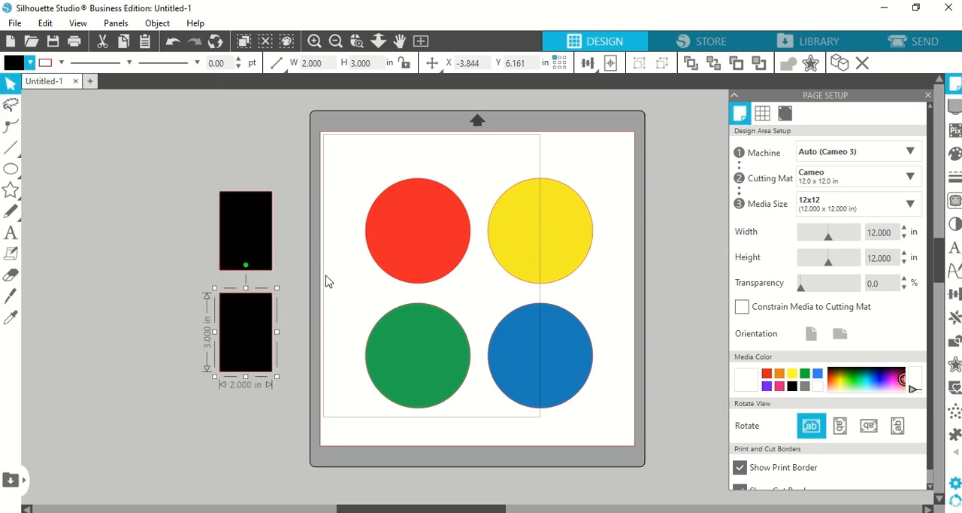
left_click(326, 279)
Step: Move the upper black rectangle onto the red circle, bring it to the front and center it on the circle
left_click_drag(253, 251, 418, 225)
left_click(400, 181)
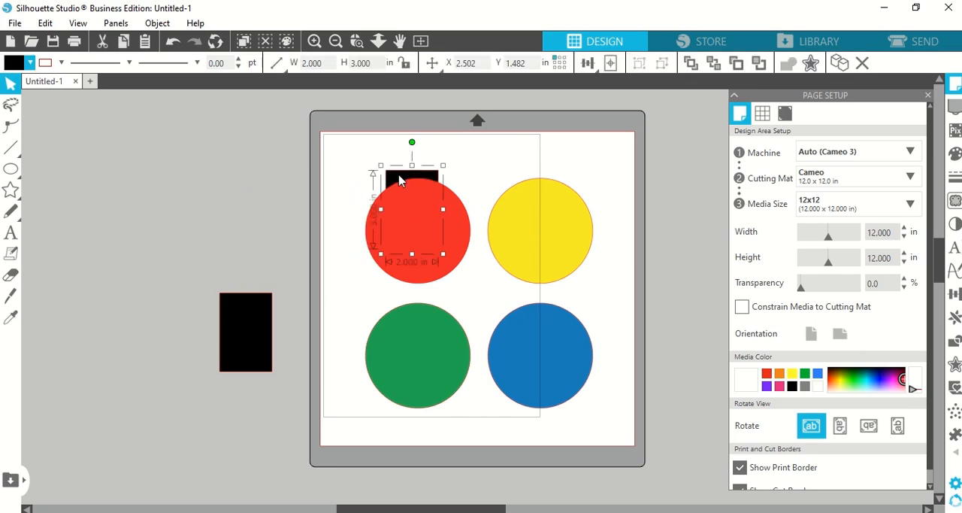
left_click(703, 68)
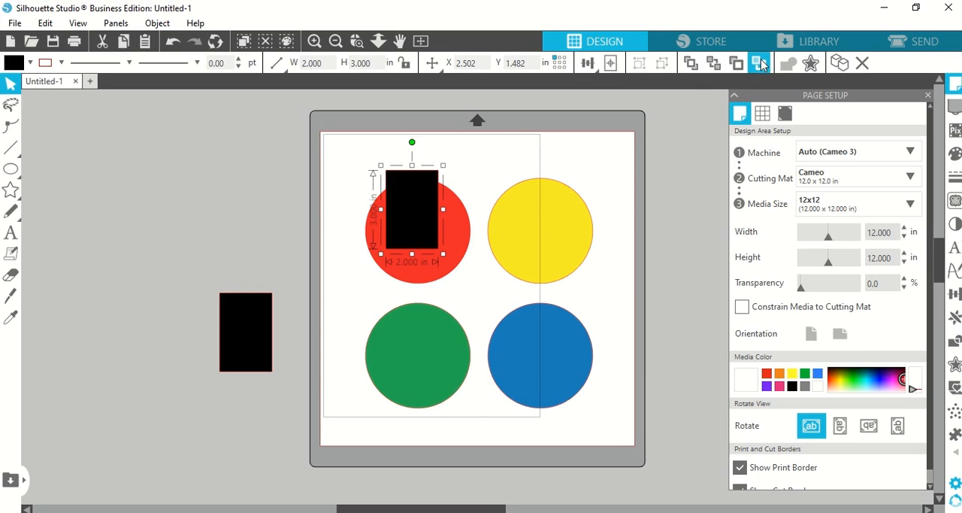
right_click(425, 199)
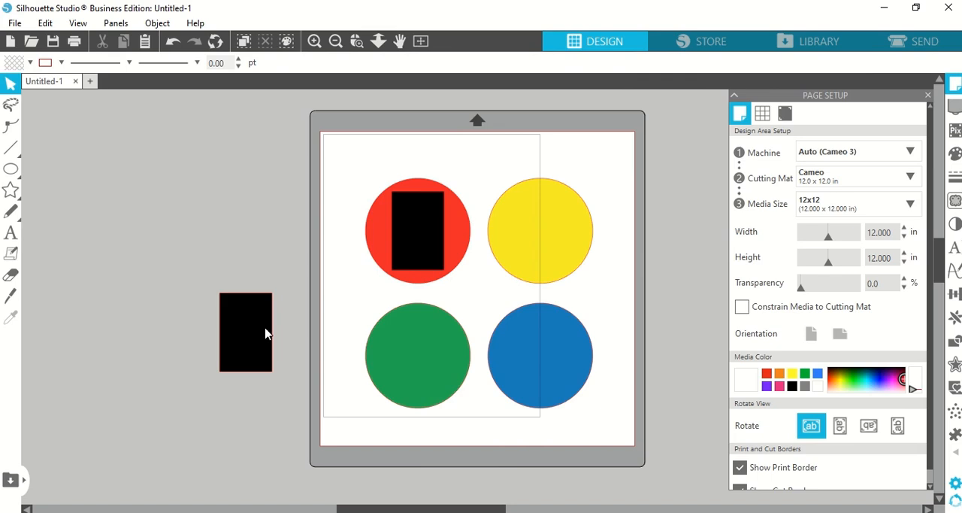
Step: Move the remaining black rectangle onto the blue circle and send the circle behind it
left_click_drag(266, 333, 554, 348)
left_click(553, 345)
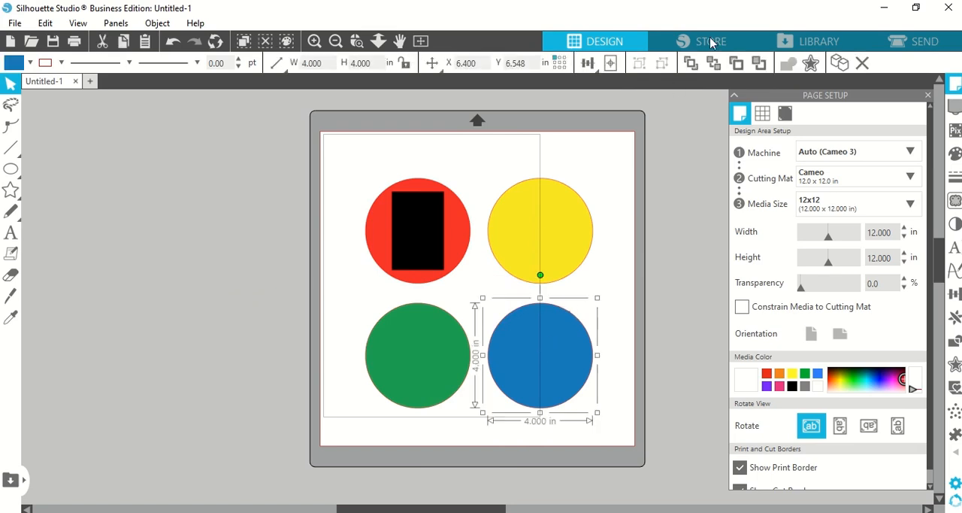
left_click(713, 62)
left_click(609, 369)
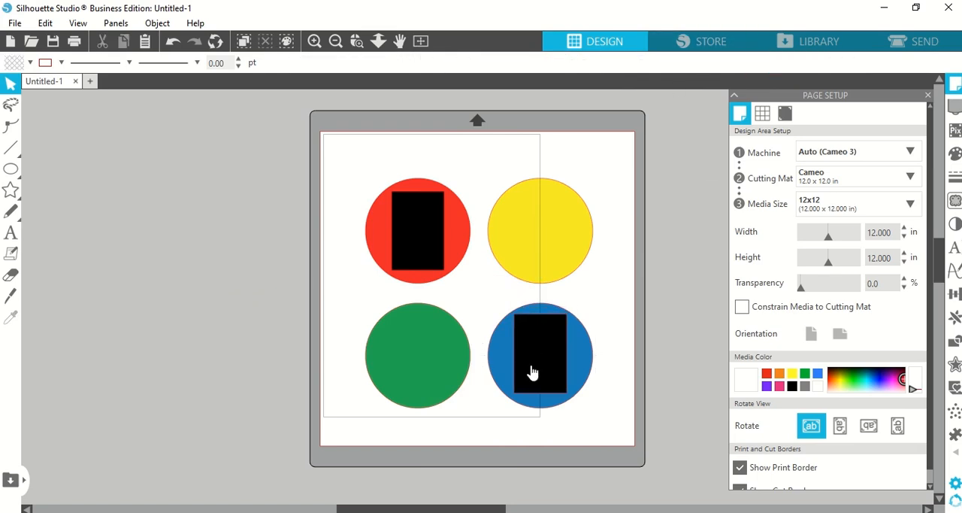
Step: Tilt the rectangle on the blue circle slightly clockwise and shift it toward the circle's upper right
left_click(531, 370)
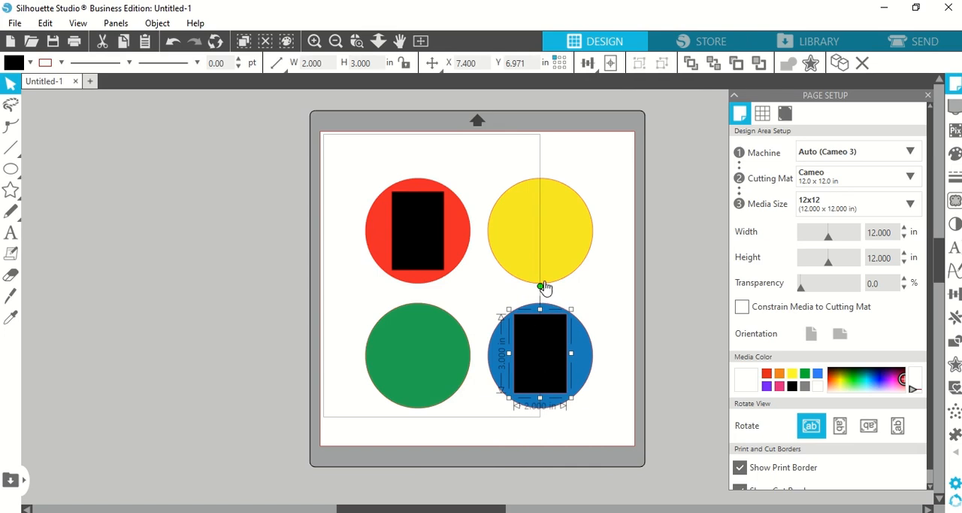
mouse_move(539, 285)
left_mouse_down()
mouse_move(567, 294)
mouse_move(557, 289)
left_mouse_up()
left_click_drag(544, 374, 554, 359)
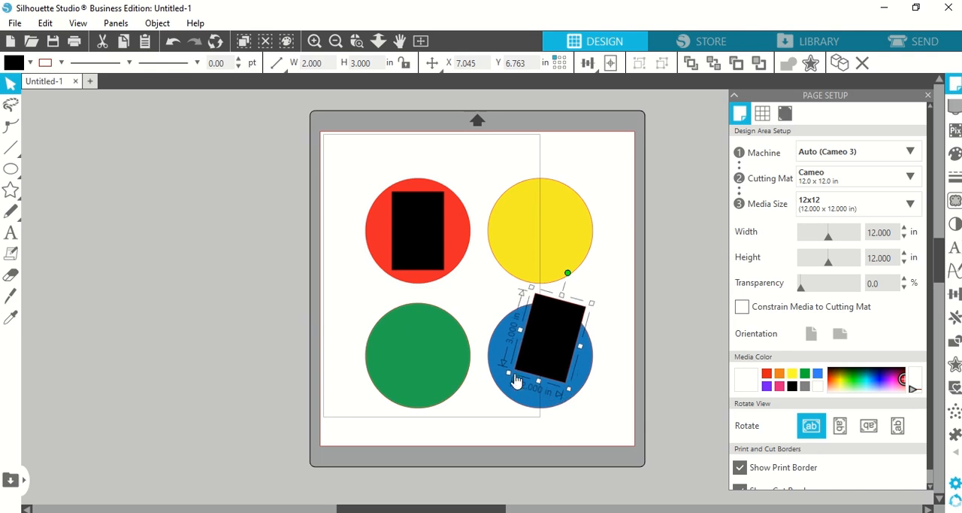
Step: Shift the rectangle on the red circle toward the circle's upper left and tilt it slightly counterclockwise
left_click_drag(410, 238, 402, 223)
left_click(401, 222)
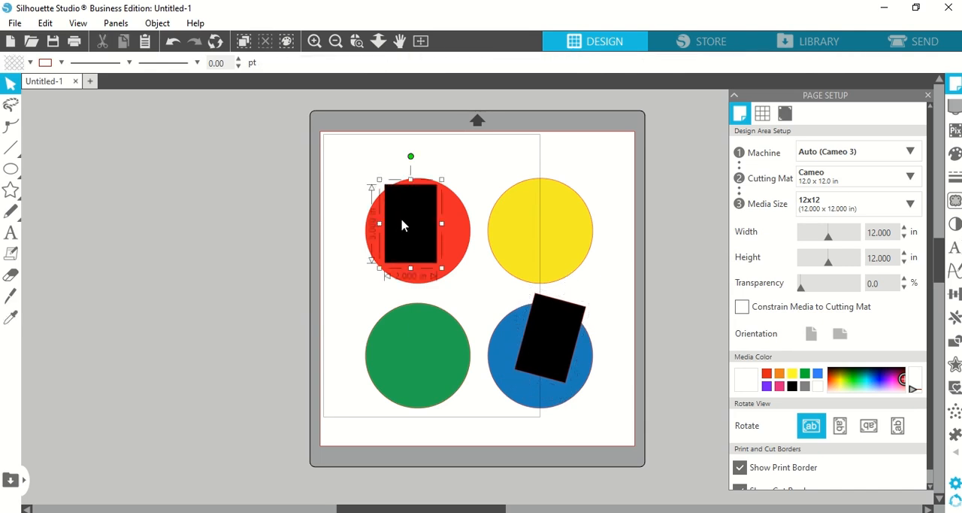
left_click_drag(408, 157, 402, 155)
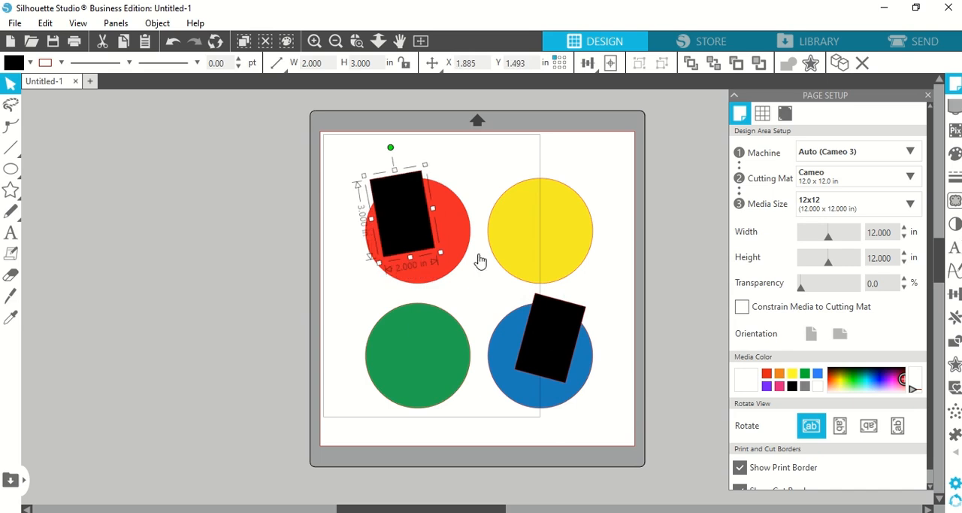
left_click(603, 293)
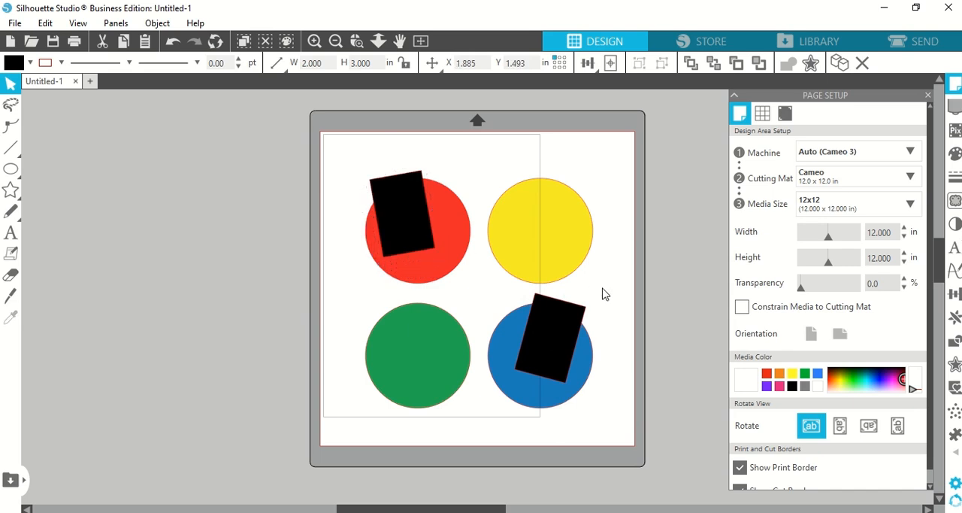
Step: Add the title text "Little Orchard" and center it over the yellow circle
left_click(11, 232)
left_click(485, 221)
type("Little Orchard")
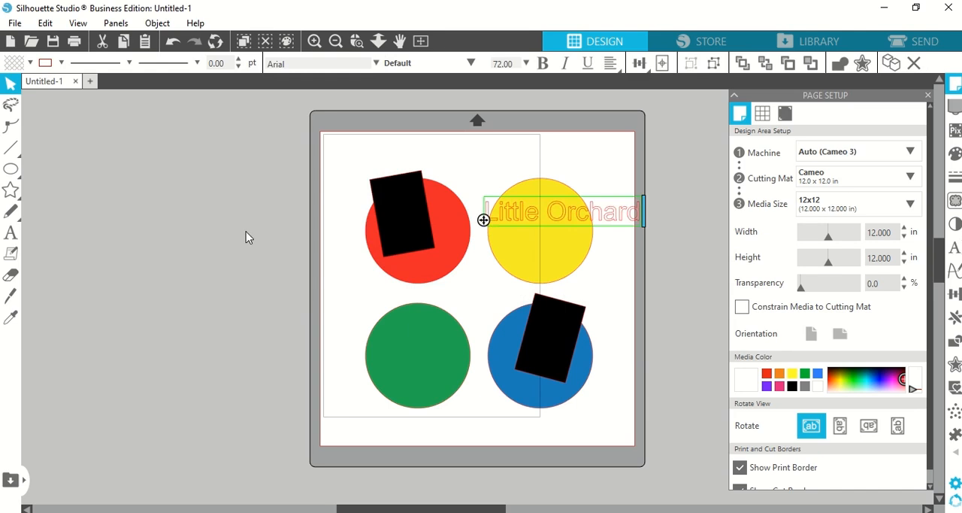
left_click(246, 231)
left_click_drag(590, 215, 568, 234)
left_click(676, 161)
Step: Send the yellow circle to the back so it sits behind the title text
left_click(541, 203)
left_click(690, 63)
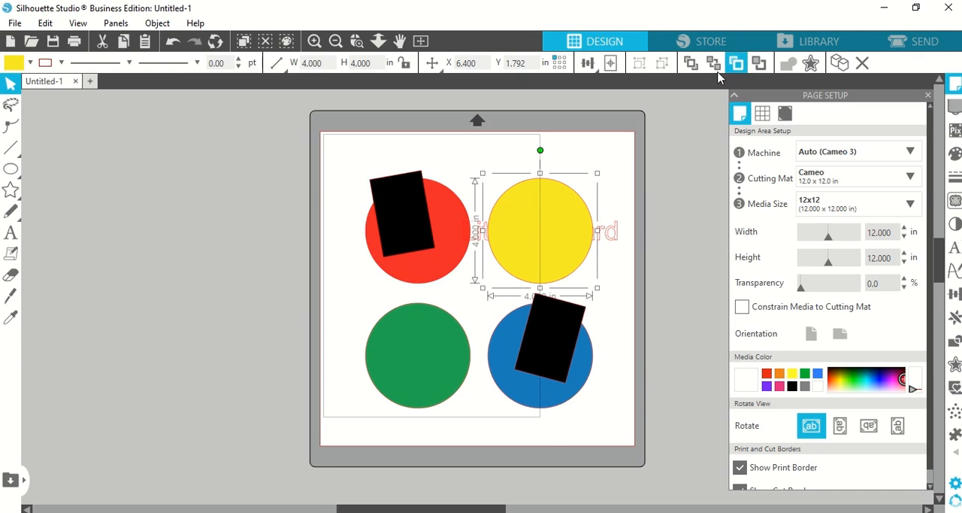
left_click(714, 64)
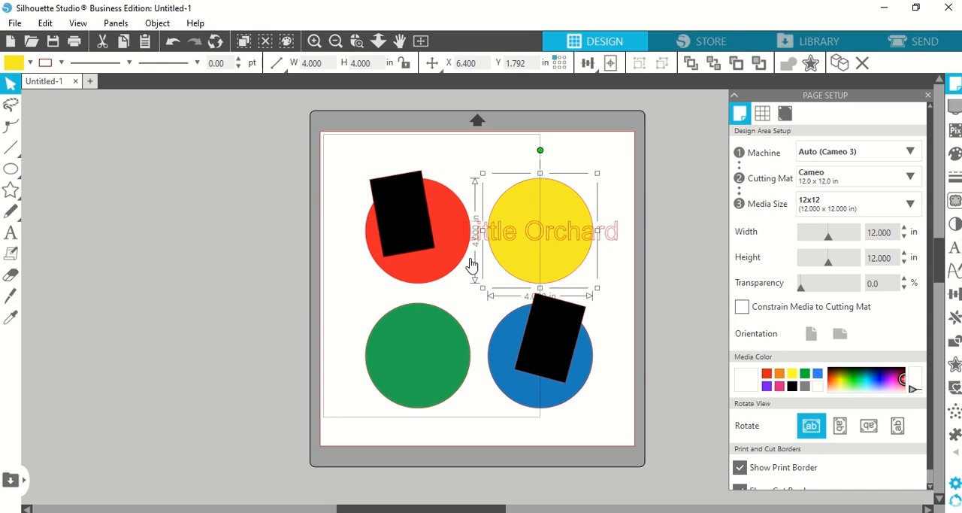
left_click(30, 66)
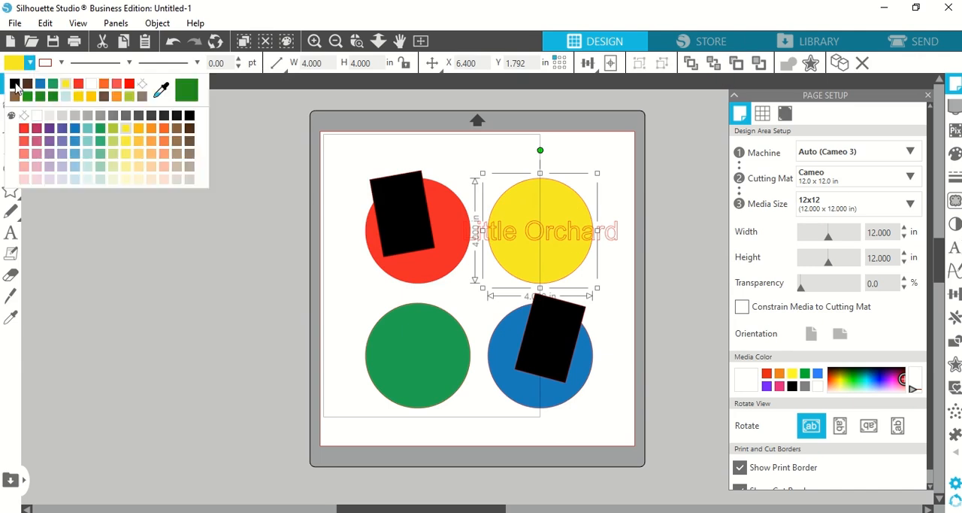
left_click(15, 87)
key("ctrl+z")
Step: Fill the "Little Orchard" title text with black
left_click(618, 233)
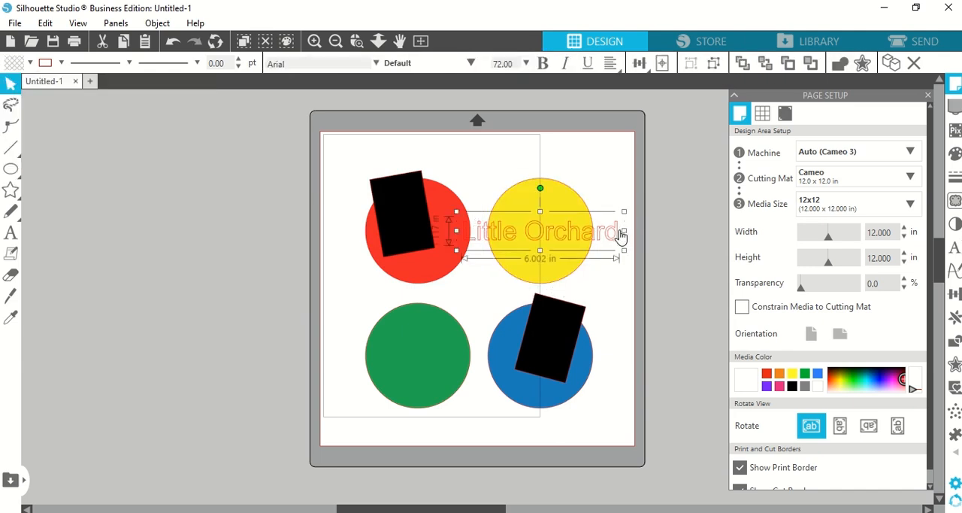
left_click(30, 63)
left_click(15, 87)
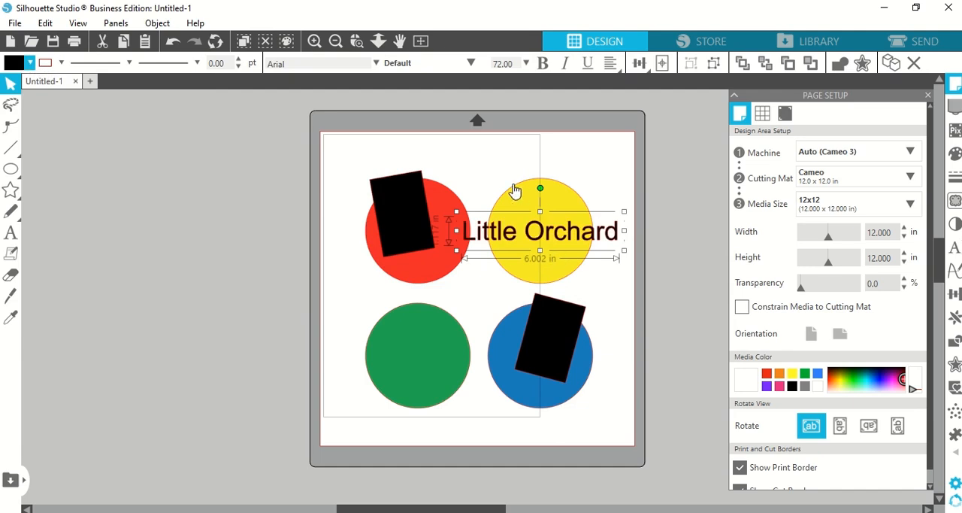
left_click(493, 161)
Step: Nudge the title up and to the right, and break it into two lines, "Little" above "Orchard"
left_click_drag(592, 235, 602, 228)
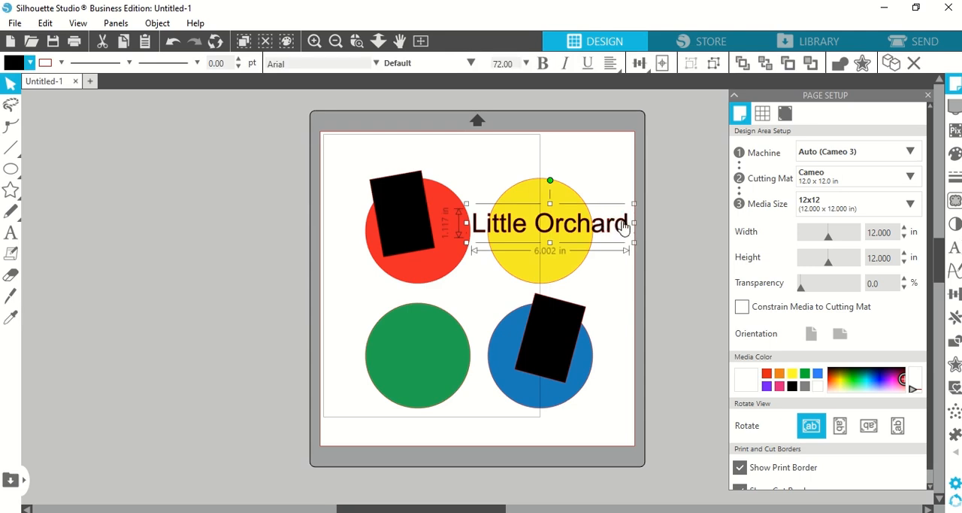
double_click(541, 231)
key("Return")
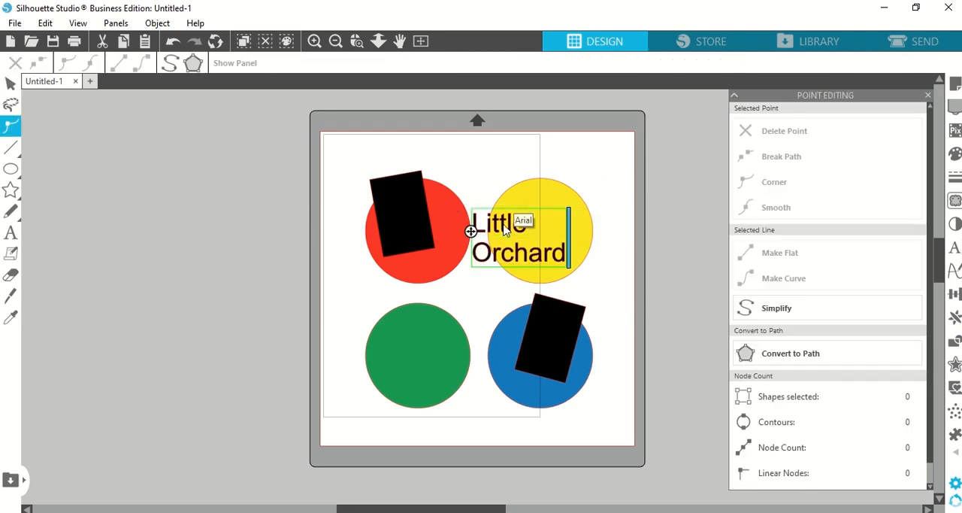
Step: Center-align the two lines of the title and position the text over the yellow circle
key("ctrl+a")
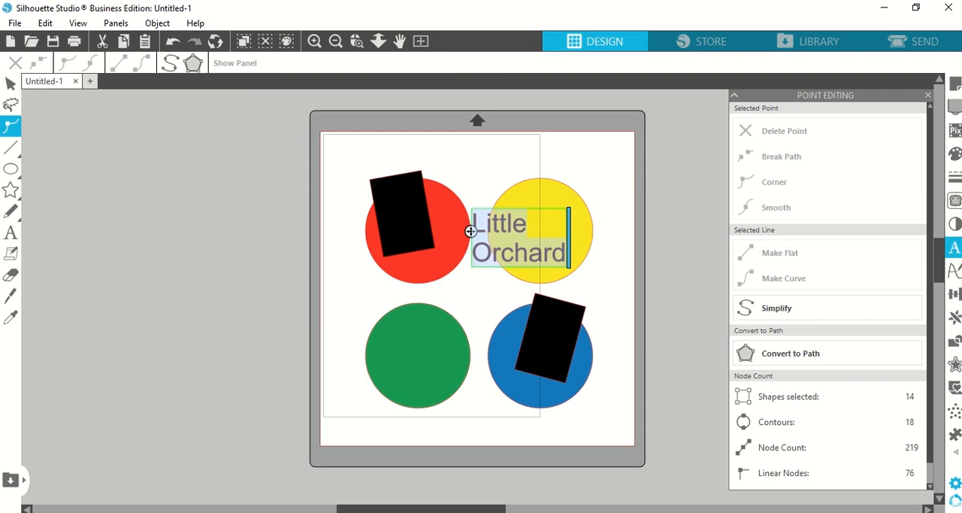
left_click(955, 254)
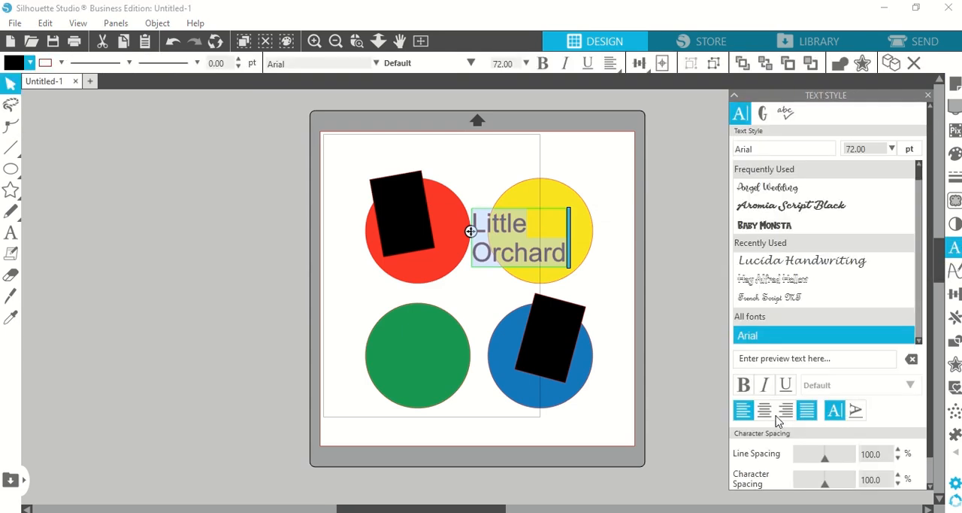
left_click(764, 410)
left_click(554, 243)
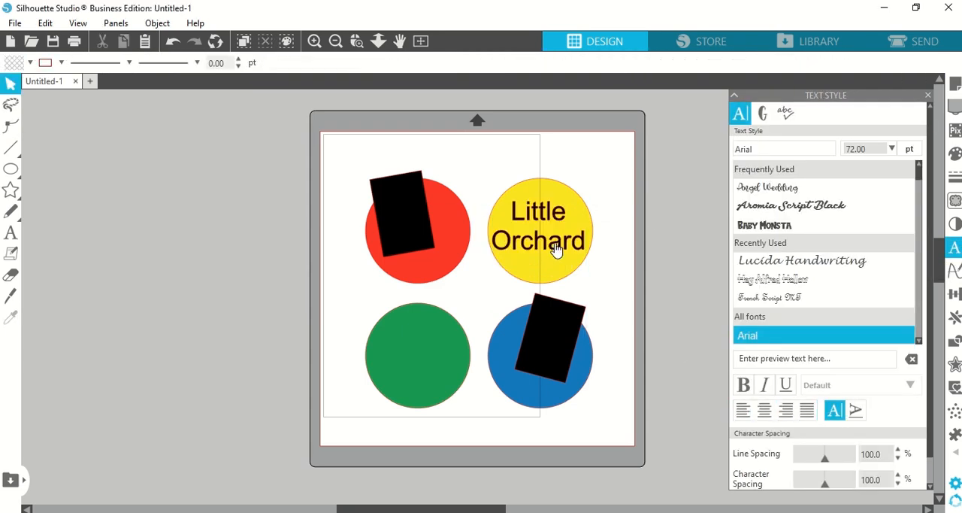
Step: Change the title font to Baby Monsta and reposition the text to fit within the yellow circle
left_click(554, 248)
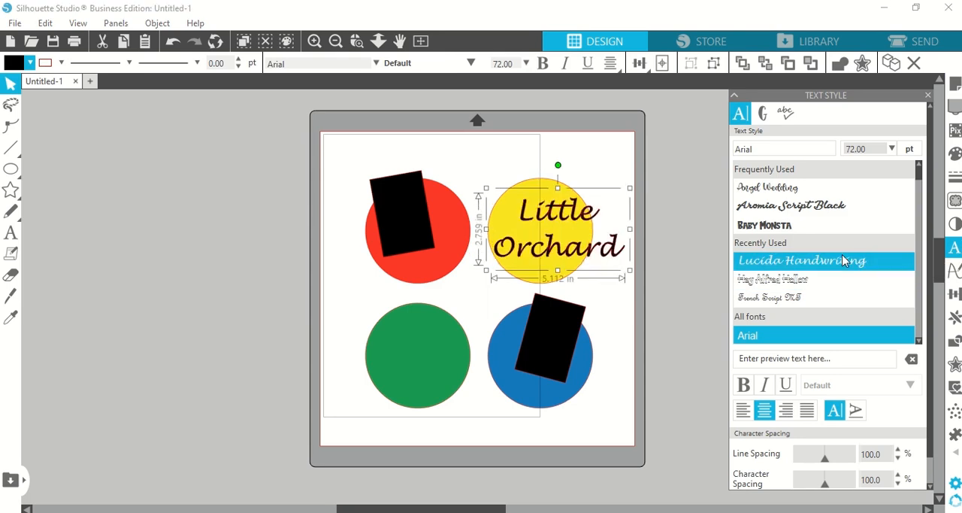
left_click(820, 227)
left_click_drag(558, 241, 563, 245)
left_click(616, 169)
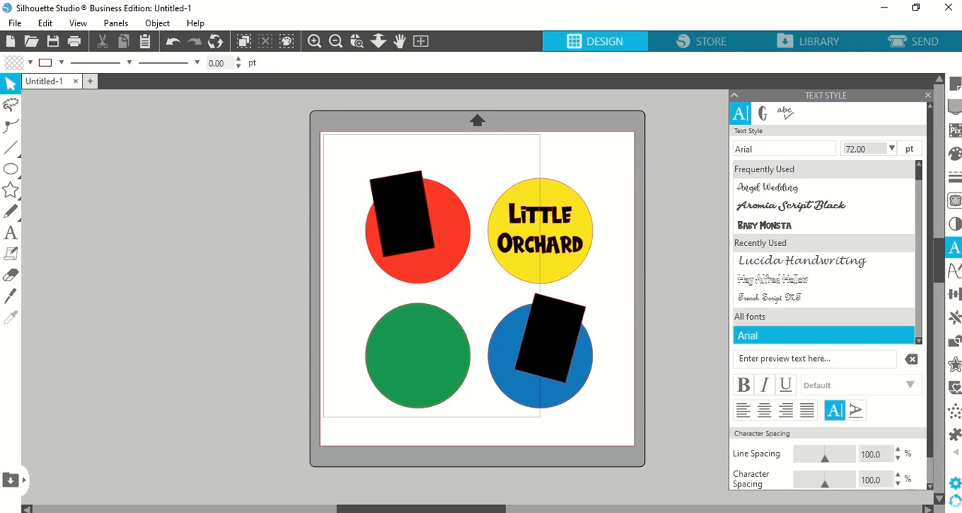
Step: Switch to the browser and review the black-and-white fence image results, the Pinterest pin and its cliparts101.com download page
key("alt+Tab")
left_click(261, 9)
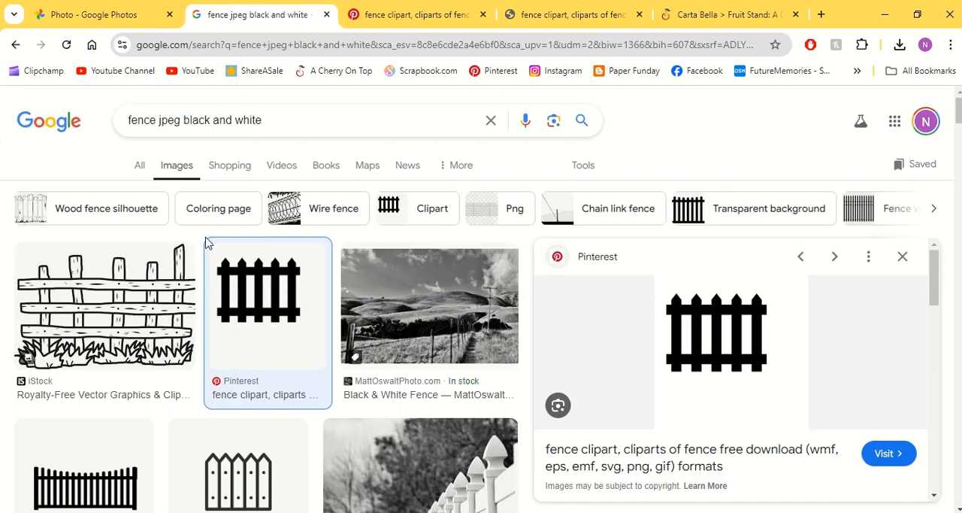
left_click(387, 14)
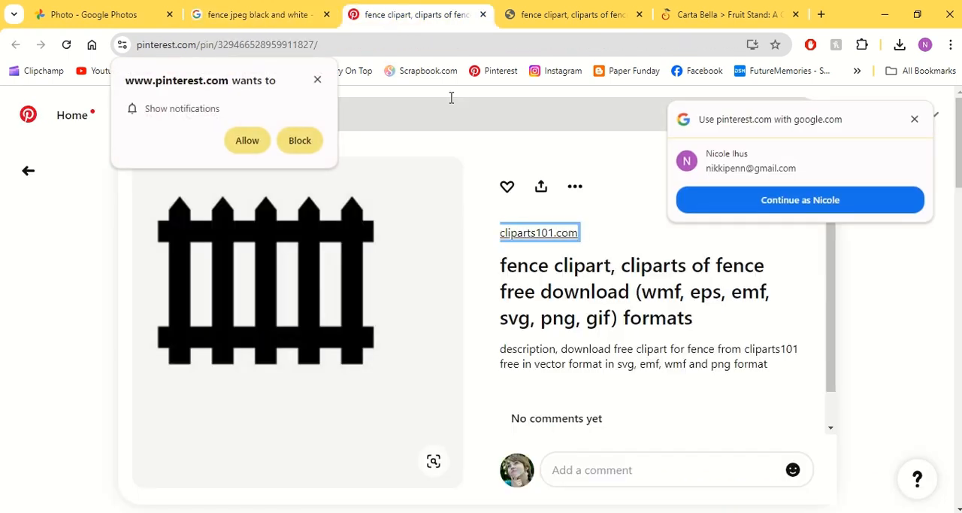
left_click(565, 14)
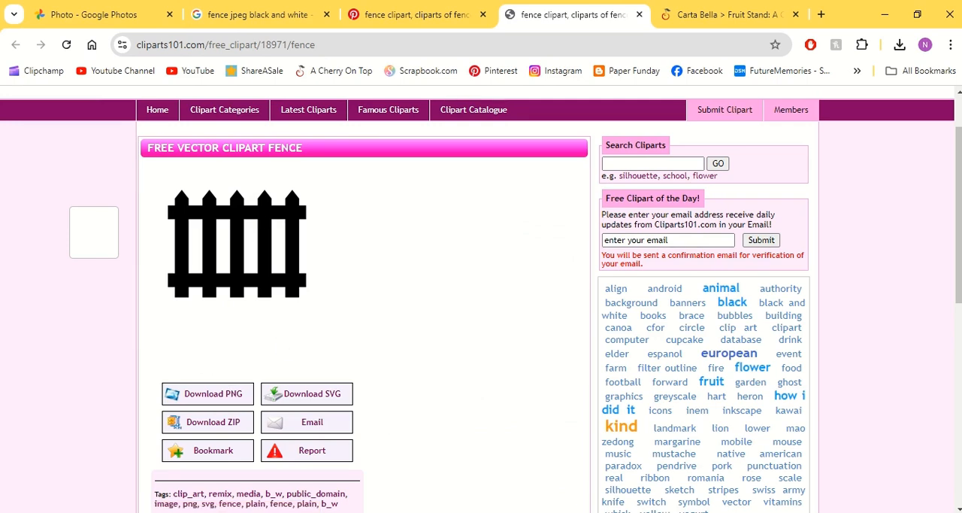
left_click(459, 512)
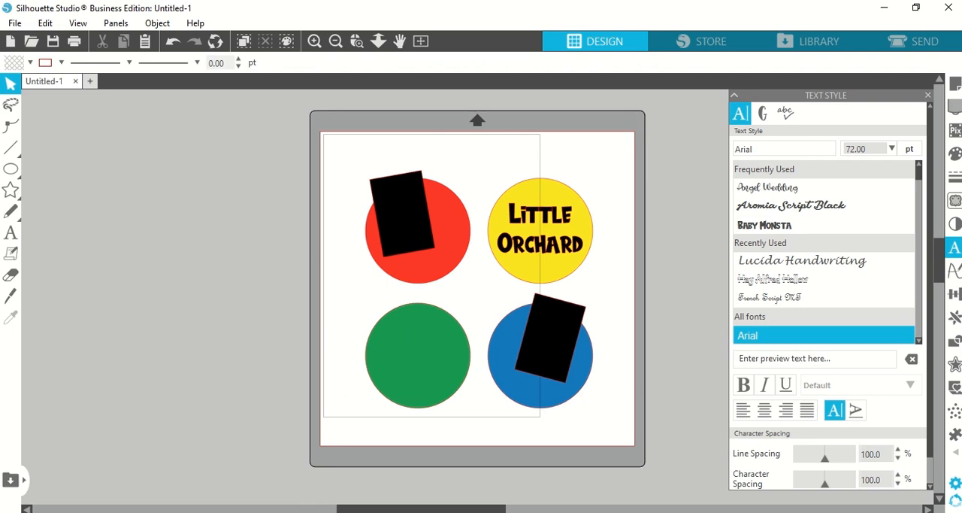
Step: Open the Downloads folder in File Explorer and bring the archirexfence_preview image into the Silhouette Studio design
key("super+e")
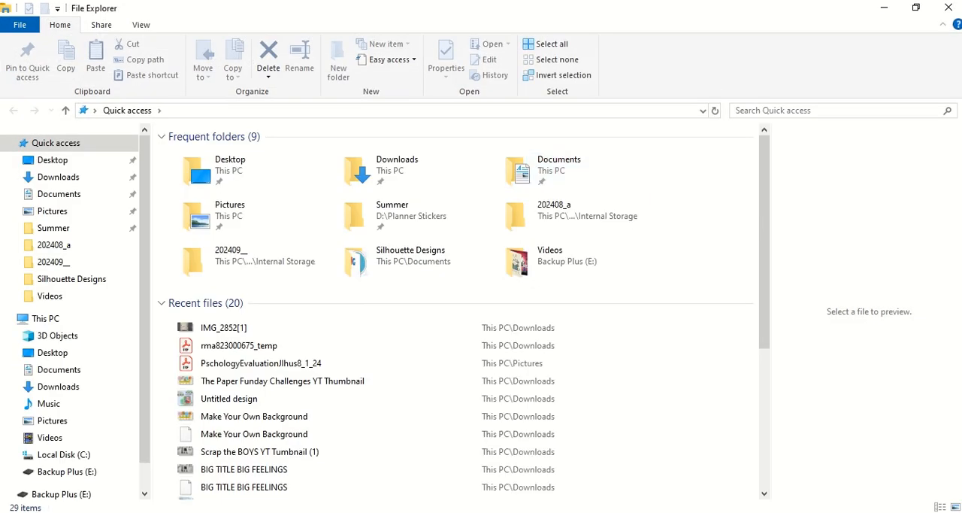
left_click(913, 10)
left_click_drag(699, 146, 795, 196)
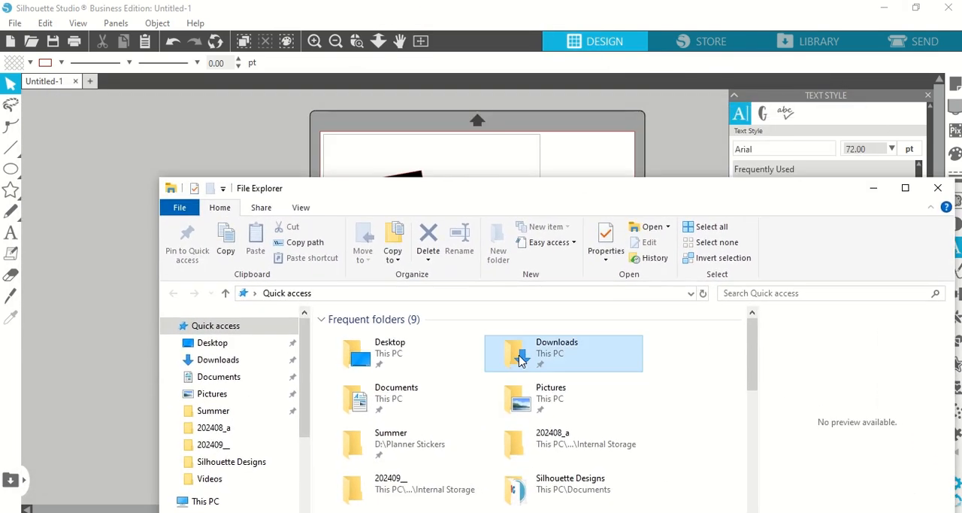
double_click(570, 339)
left_click_drag(623, 203, 789, 282)
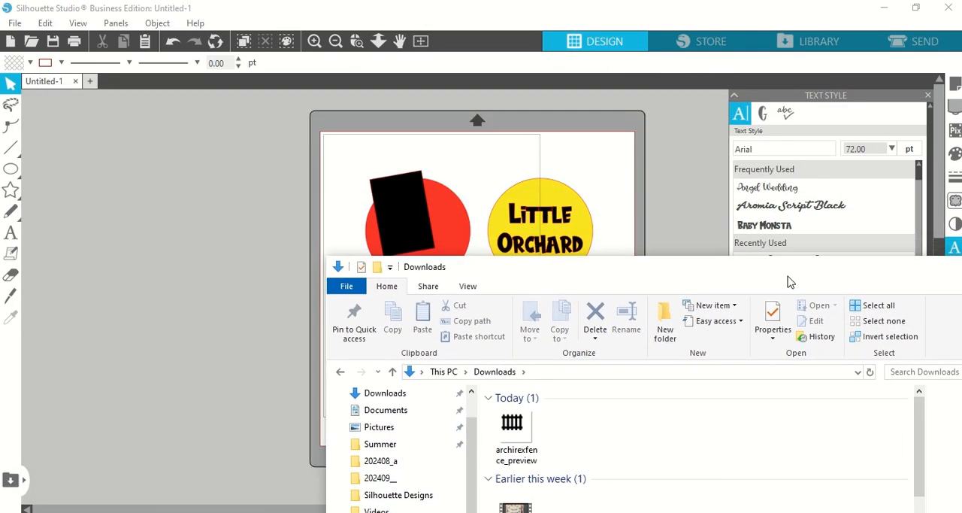
left_click_drag(518, 425, 478, 185)
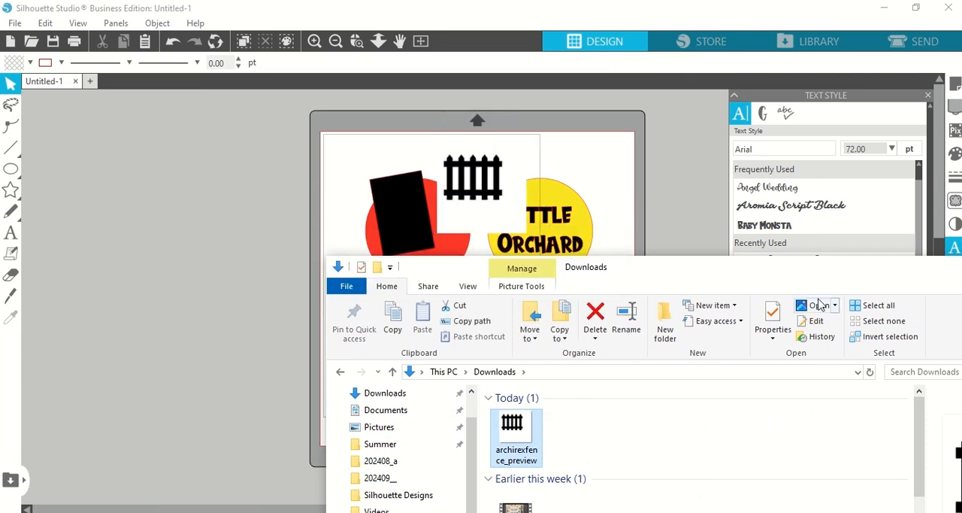
left_click_drag(737, 276, 581, 254)
Step: Move the imported fence image to the bottom of the page, between the green and blue circles
left_click_drag(468, 225, 475, 429)
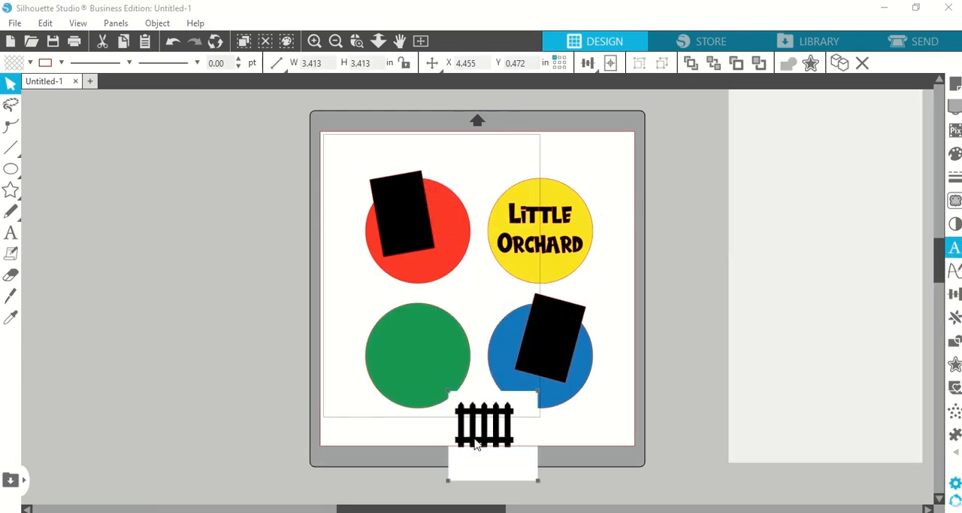
double_click(477, 428)
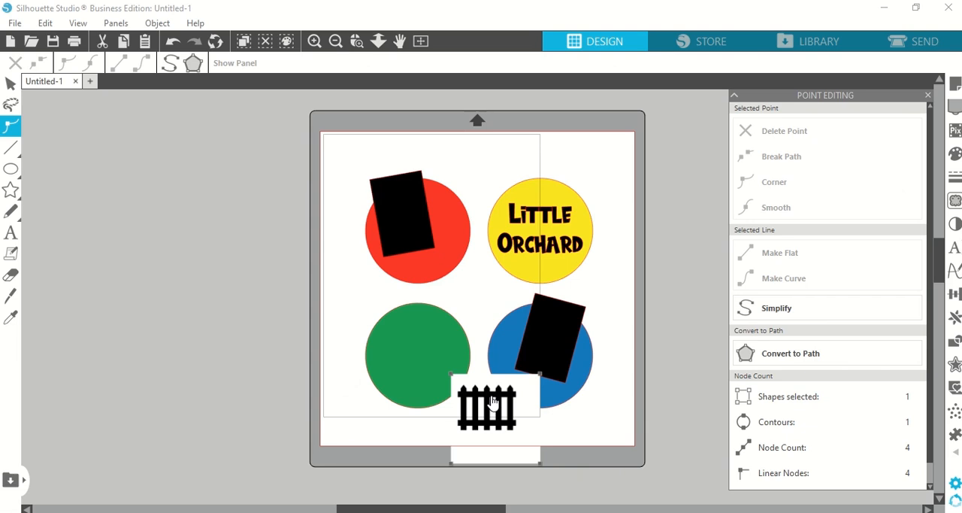
left_click(498, 427)
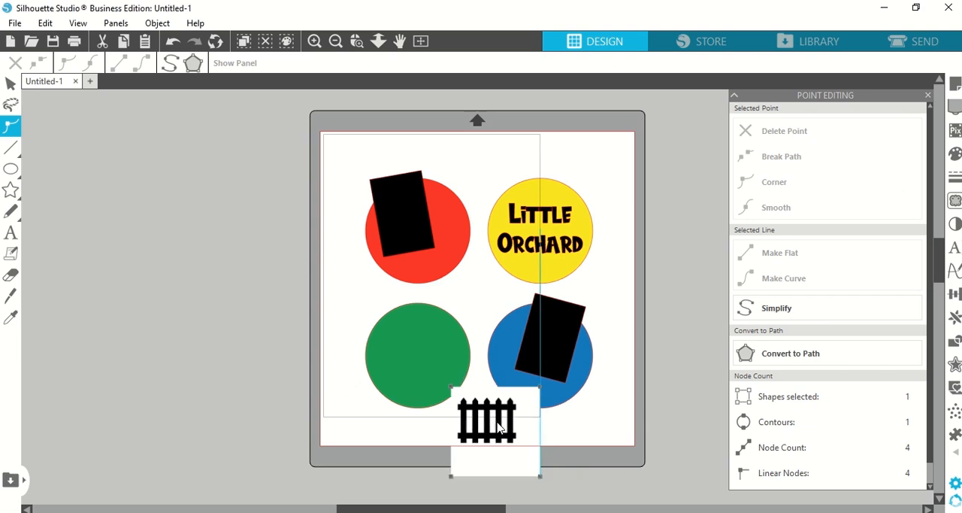
left_click_drag(497, 421, 491, 407)
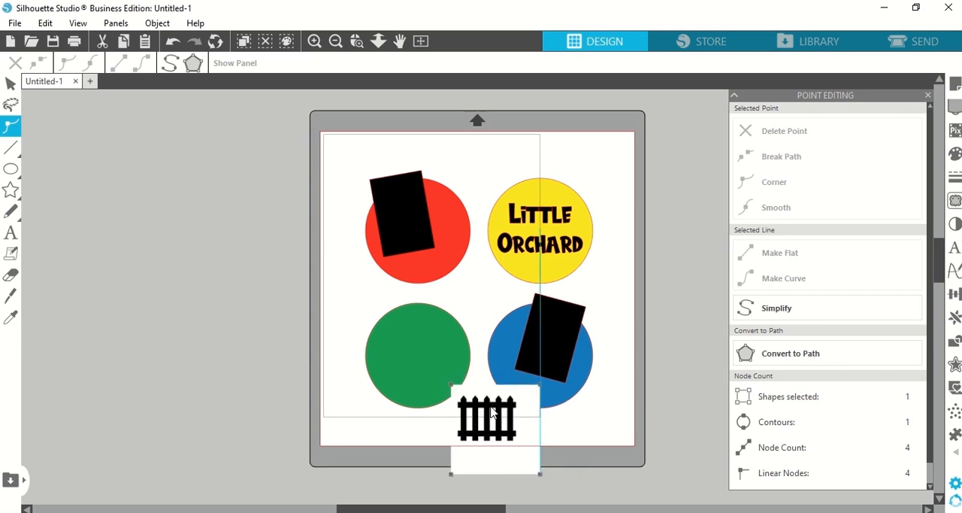
left_click(683, 307)
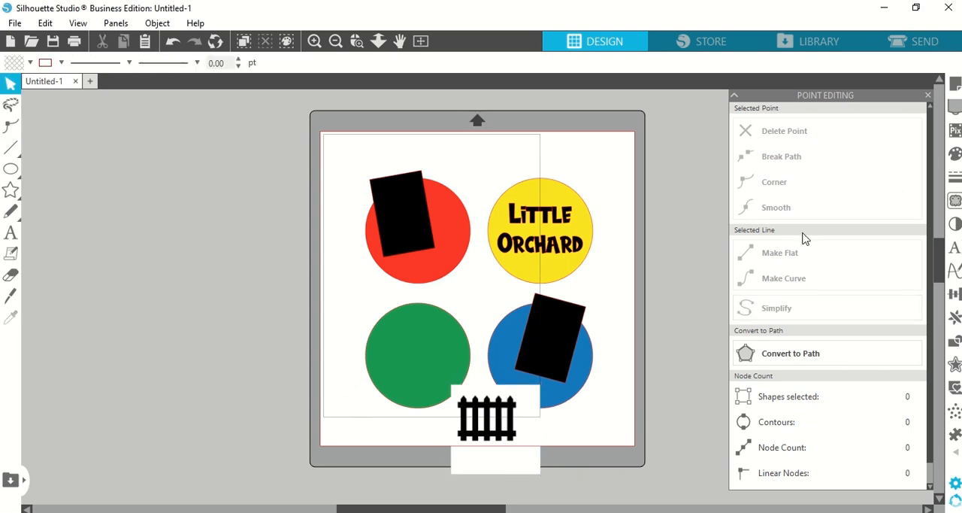
Step: Open the trace settings and move the green circle, blue circle and lower black rectangle up, clear of the fence image
left_click(955, 201)
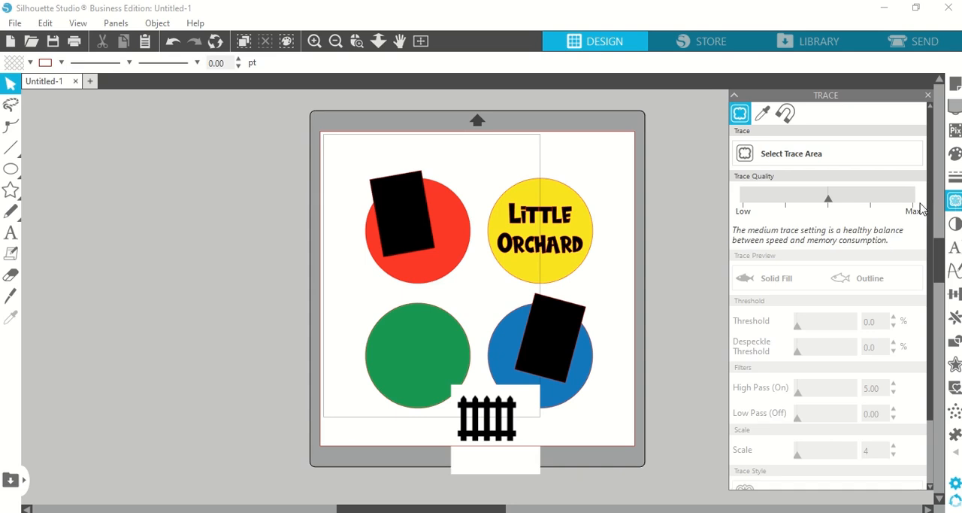
left_click(797, 157)
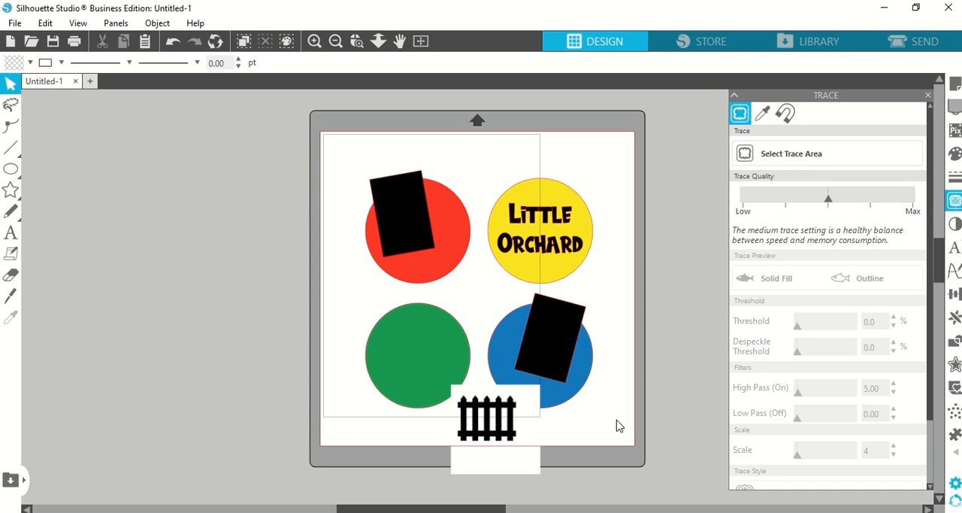
left_click_drag(613, 406, 355, 287)
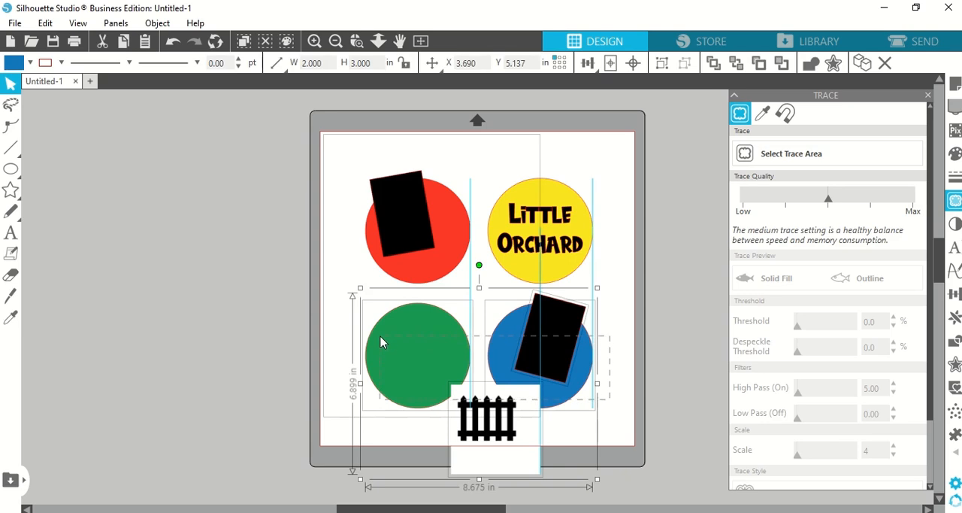
left_click_drag(564, 365, 560, 315)
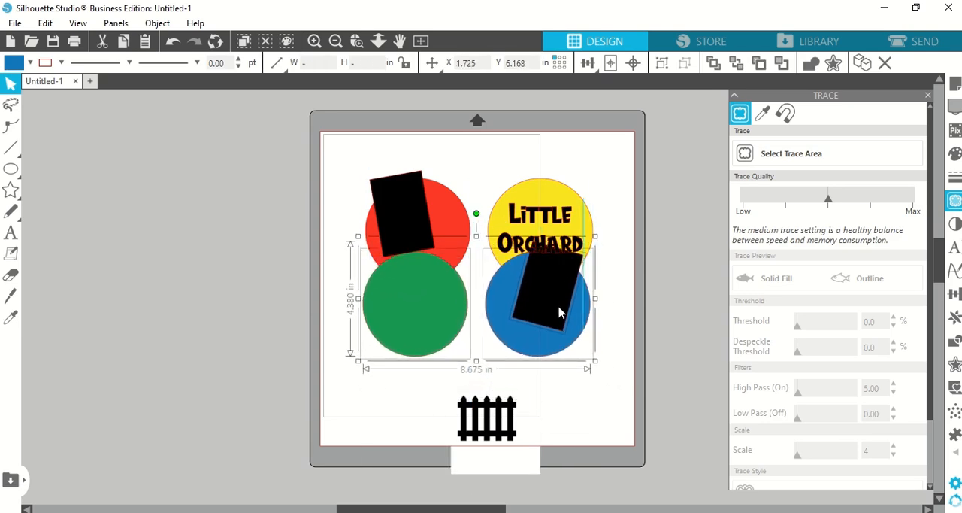
Step: Select a trace area of about 2.6 x 2.0 in around the fence and apply Trace and Detach
left_click(495, 486)
left_click_drag(491, 438, 448, 374)
left_click(775, 157)
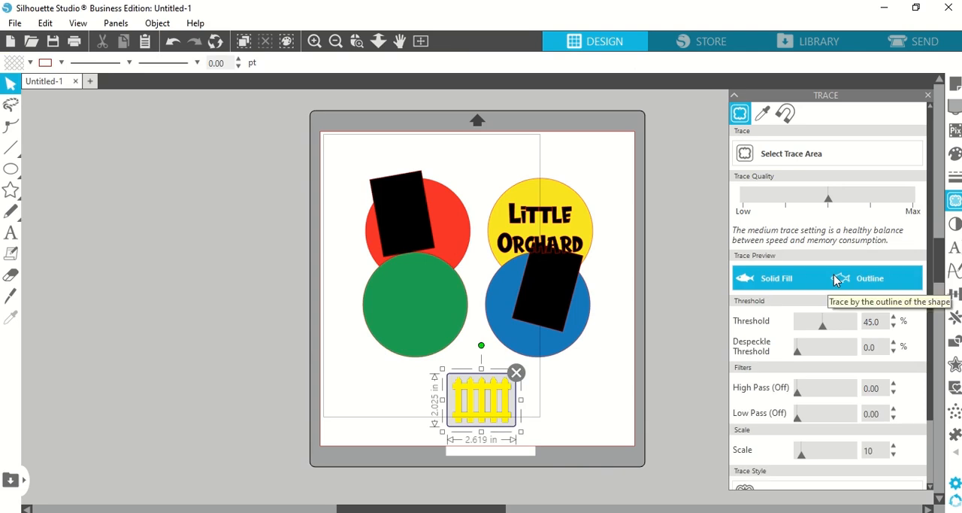
scroll(816, 448, "down", 2)
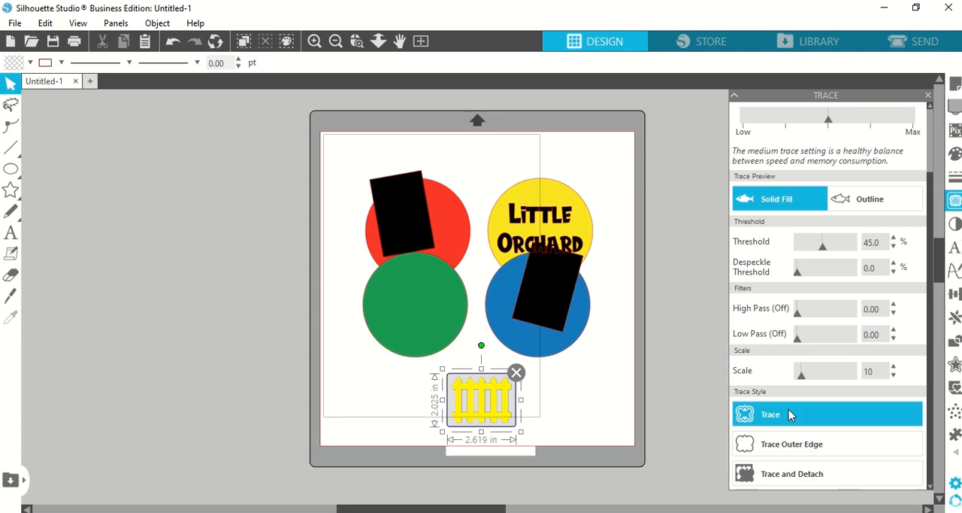
left_click(788, 473)
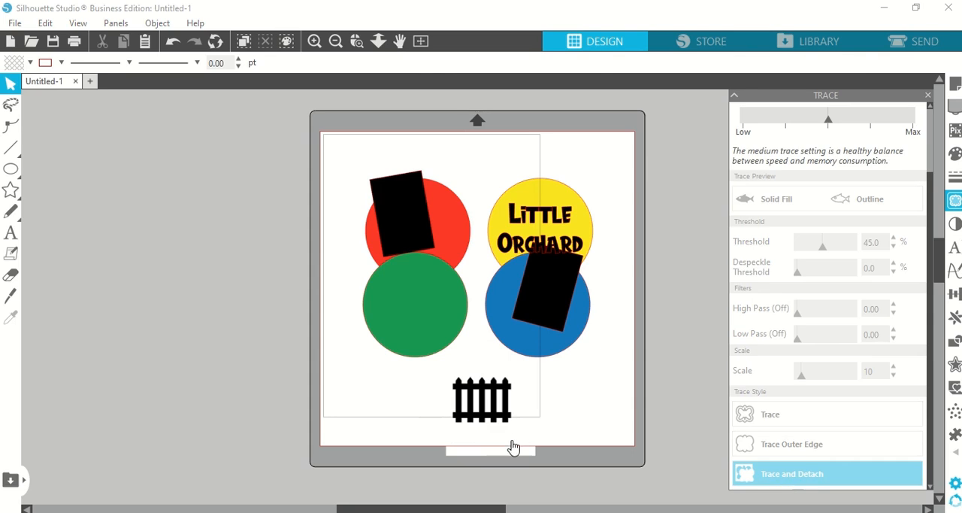
Step: Remove the leftover white background of the fence image and move the detached fence slightly up
left_click_drag(513, 447, 594, 446)
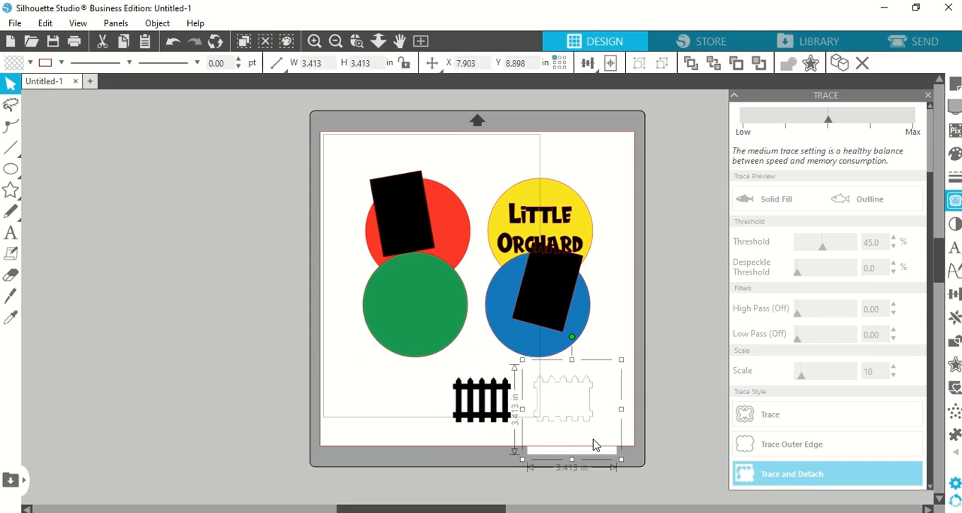
left_click(501, 412)
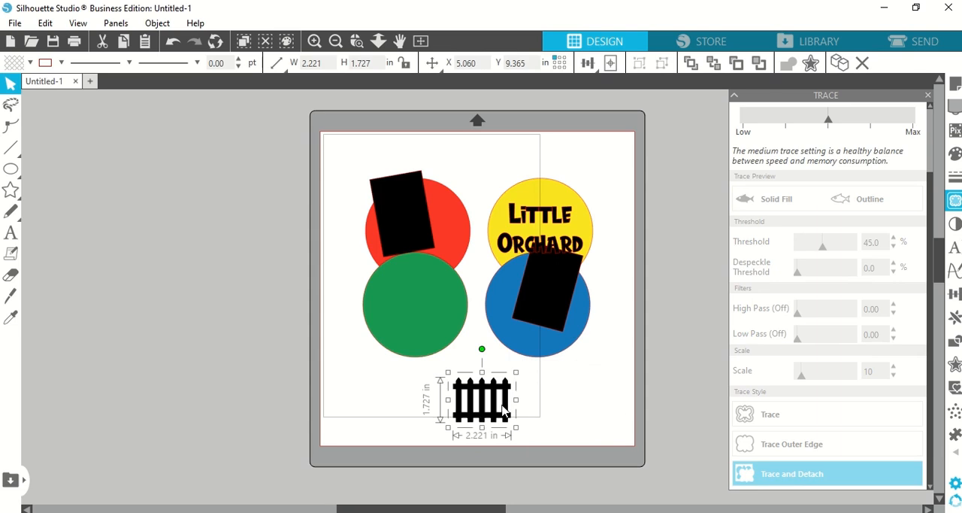
mouse_move(501, 412)
left_mouse_down()
mouse_move(482, 410)
mouse_move(504, 397)
left_mouse_up()
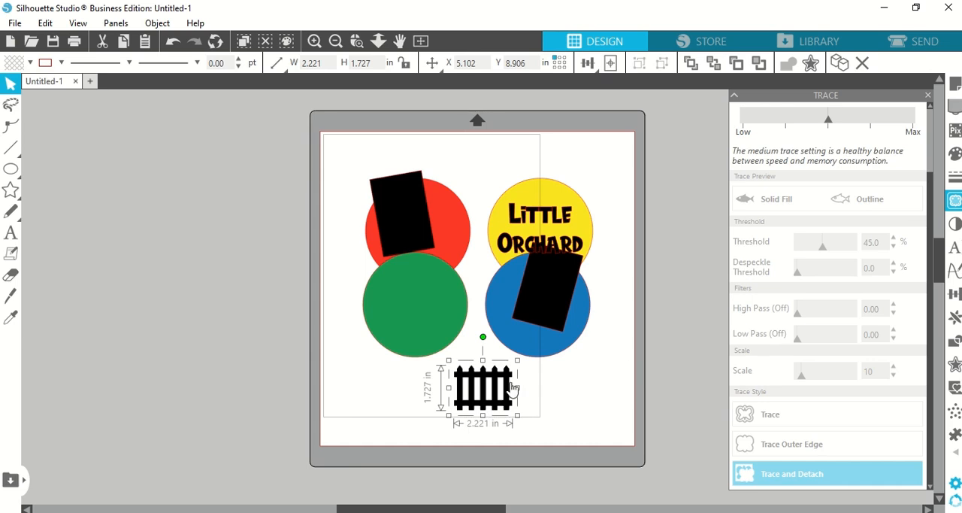
Step: Trace the detached fence with the Trace style, and delete the original black fence image
scroll(827, 337, "up", 2)
left_click(792, 153)
mouse_move(442, 358)
left_mouse_down()
mouse_move(526, 420)
mouse_move(432, 419)
left_mouse_up()
scroll(758, 427, "down", 2)
left_click(748, 420)
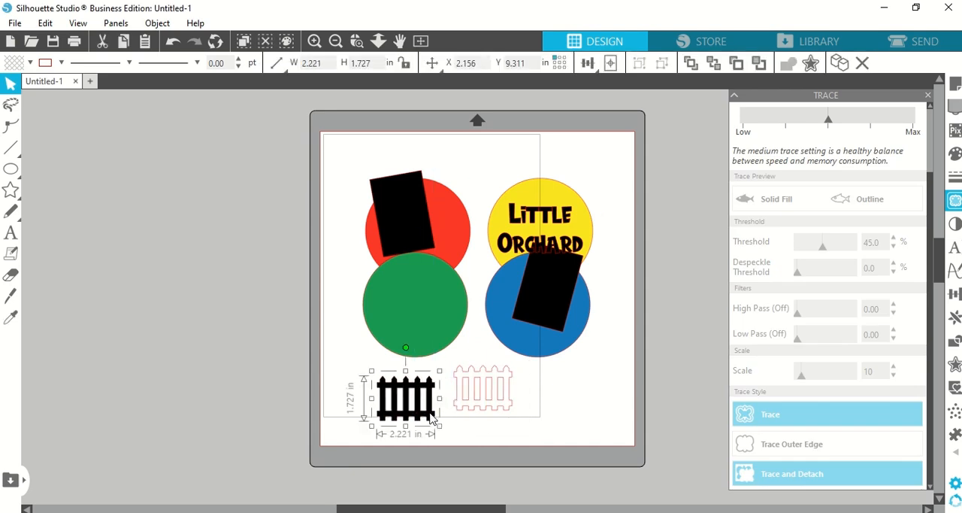
key("Delete")
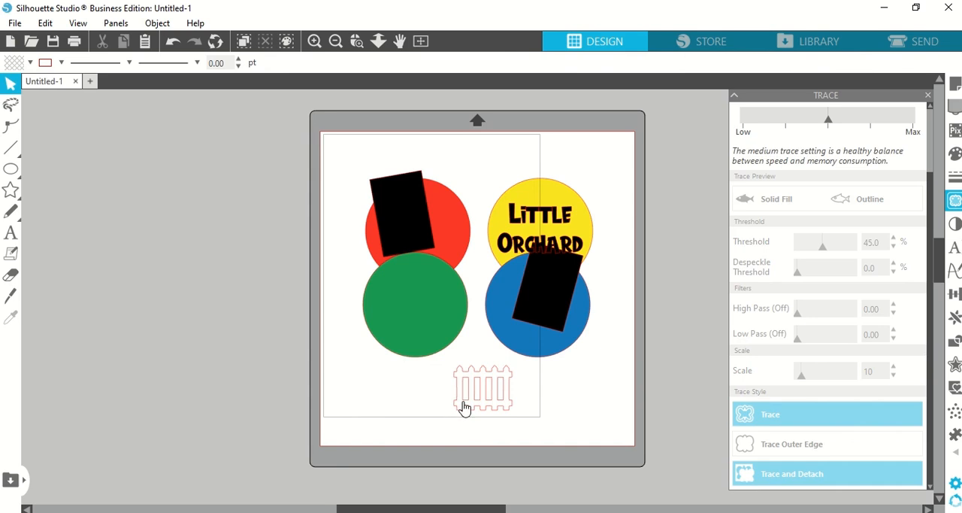
Step: Move the traced fence outline to the lower-left corner area of the page, just above the bottom edge
left_click(464, 406)
left_click_drag(464, 406, 363, 436)
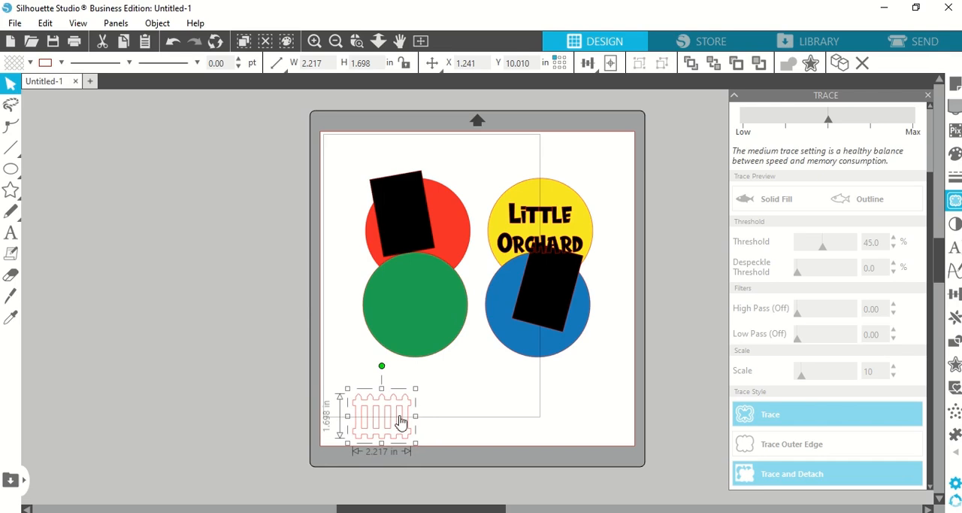
left_click_drag(401, 423, 401, 426)
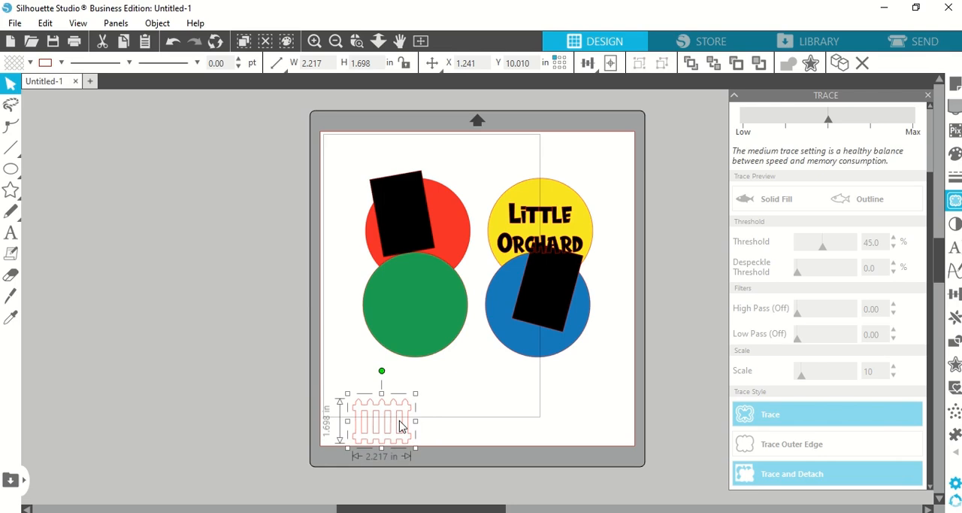
Step: Move the green and blue circles down so they sit just above the fence level, with green aligned under red
left_click_drag(423, 283, 422, 320)
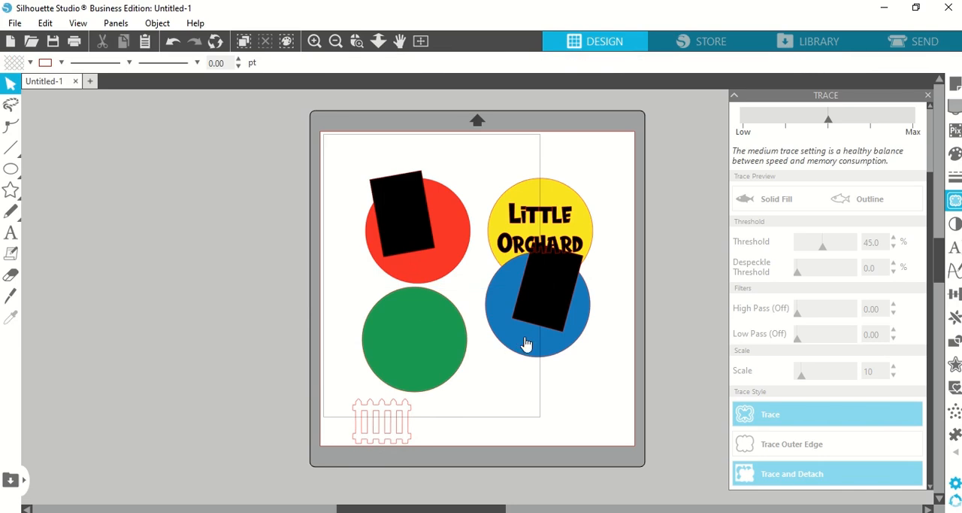
left_click_drag(522, 338, 519, 378)
left_click_drag(435, 356, 438, 357)
Step: Shift the fence outline slightly left and duplicate it three times to the right to form a continuous row
left_click(382, 433)
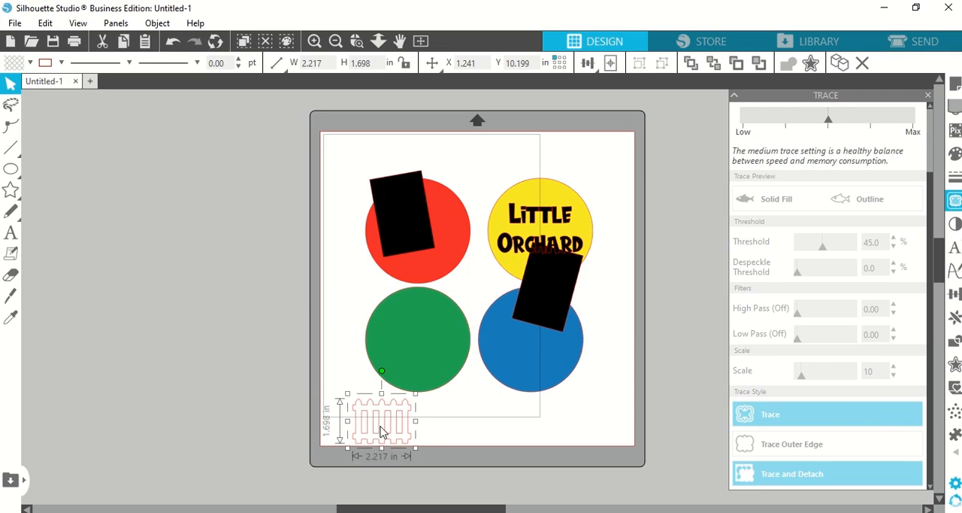
mouse_move(382, 428)
left_mouse_down()
mouse_move(392, 428)
mouse_move(370, 427)
left_mouse_up()
key("ctrl+Right")
key("ctrl+Right")
key("ctrl+Right")
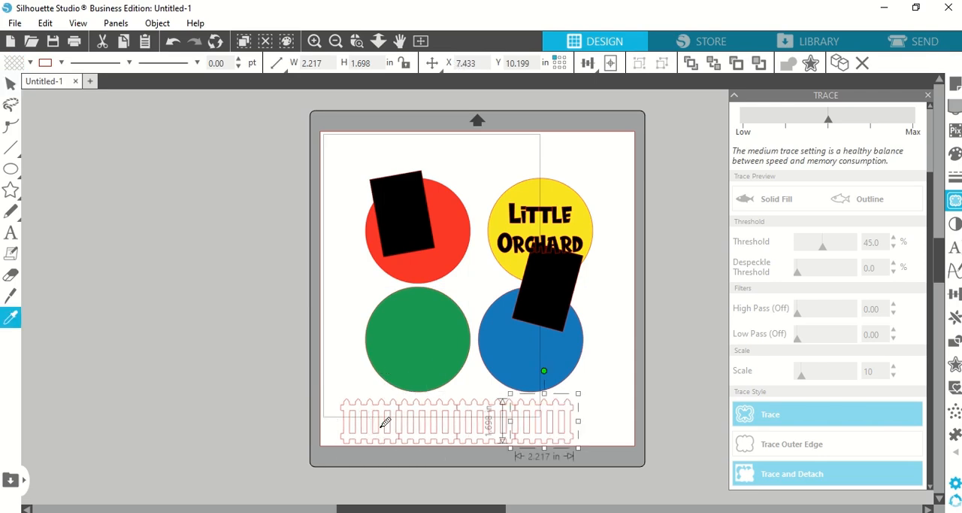
Step: Duplicate the fence section once more to the right and try to weld the two rightmost sections
key("ctrl+Right")
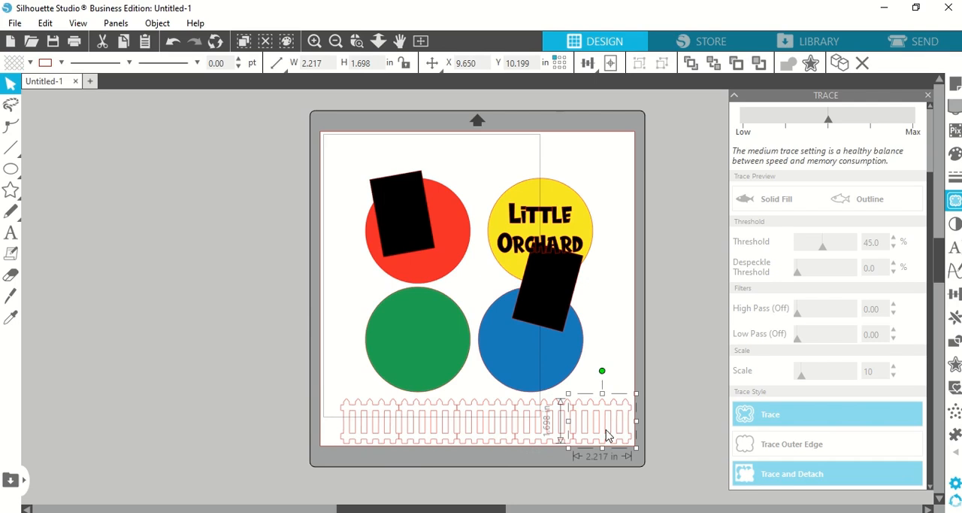
left_click(357, 43)
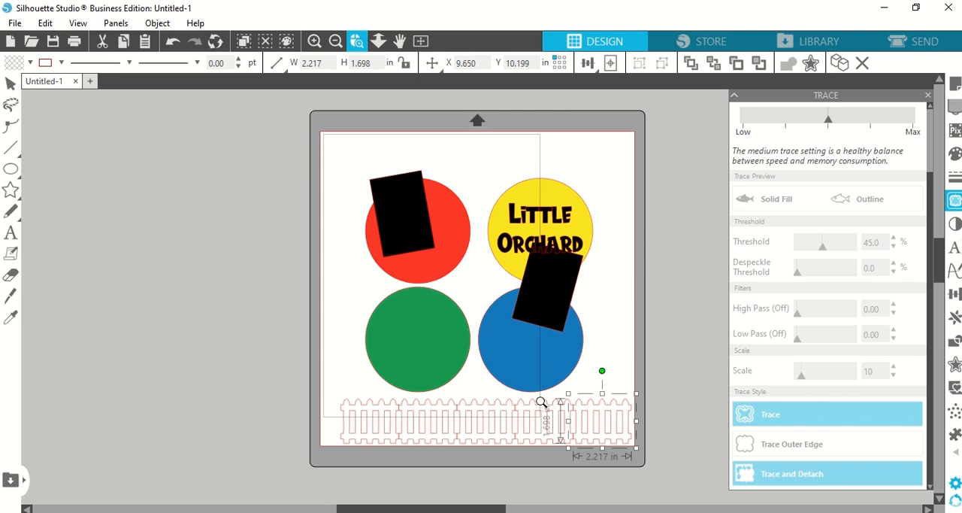
left_click_drag(528, 384, 594, 483)
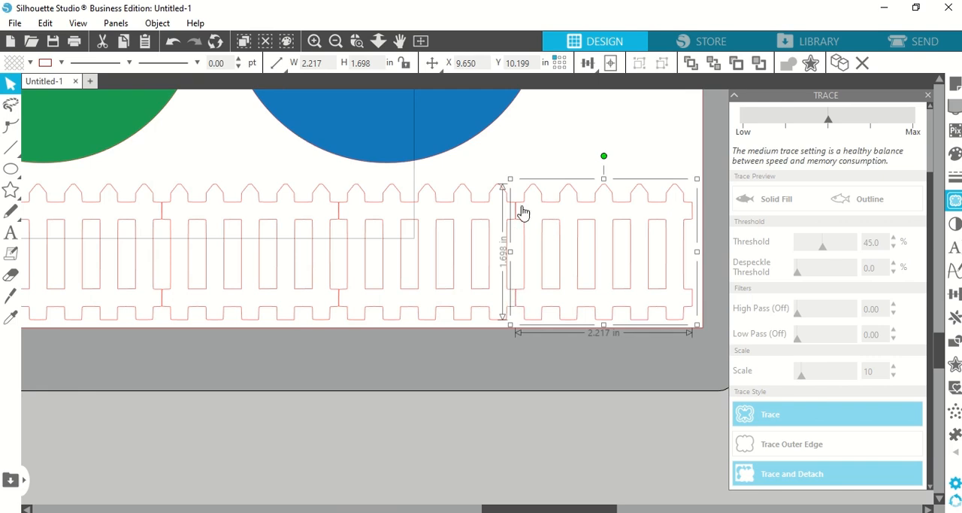
left_click_drag(516, 282, 542, 325)
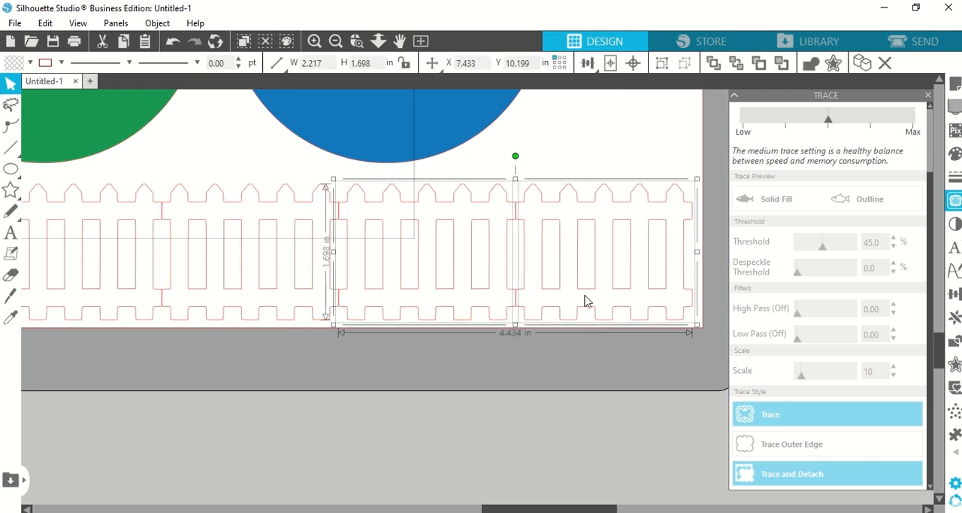
right_click(587, 301)
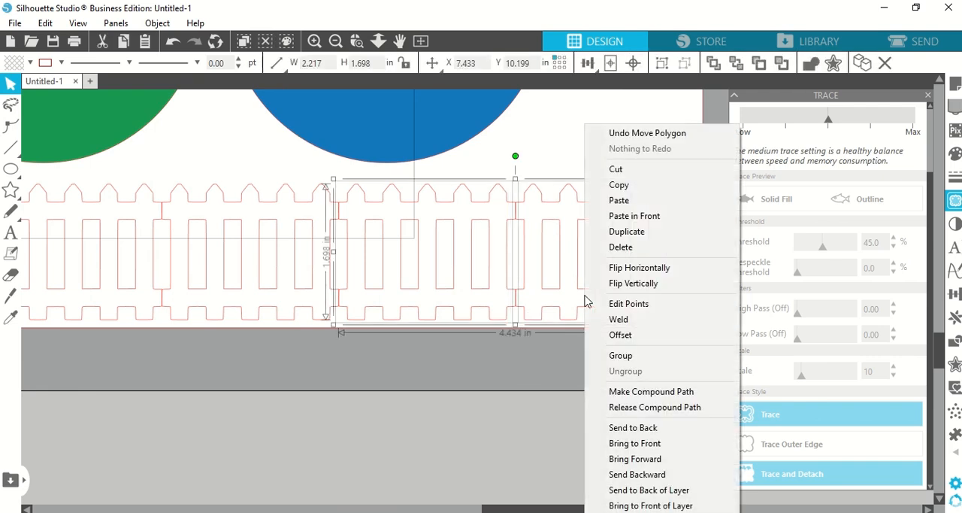
left_click(618, 320)
left_click(563, 399)
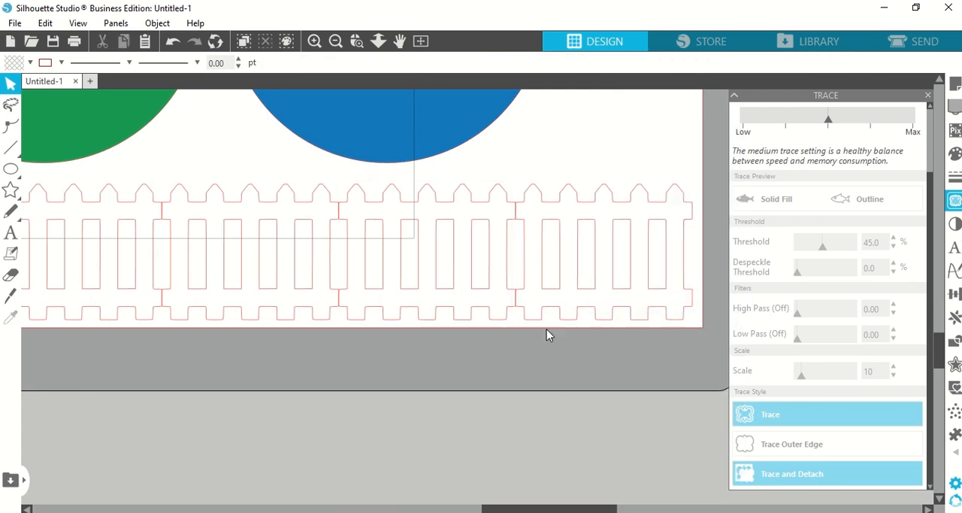
Step: Nudge the rightmost fence section slightly left to overlap its neighbour and weld the two together
left_click(547, 310)
left_click(551, 300)
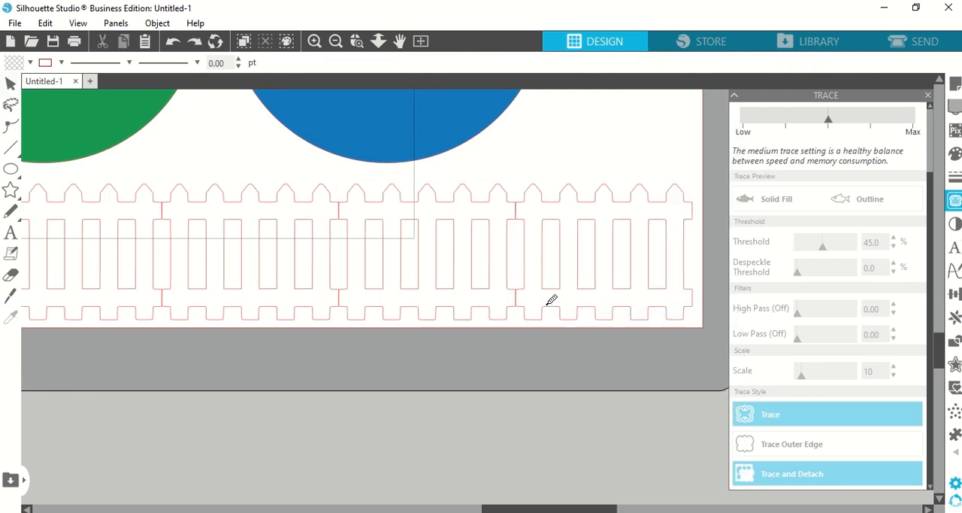
left_click(549, 314)
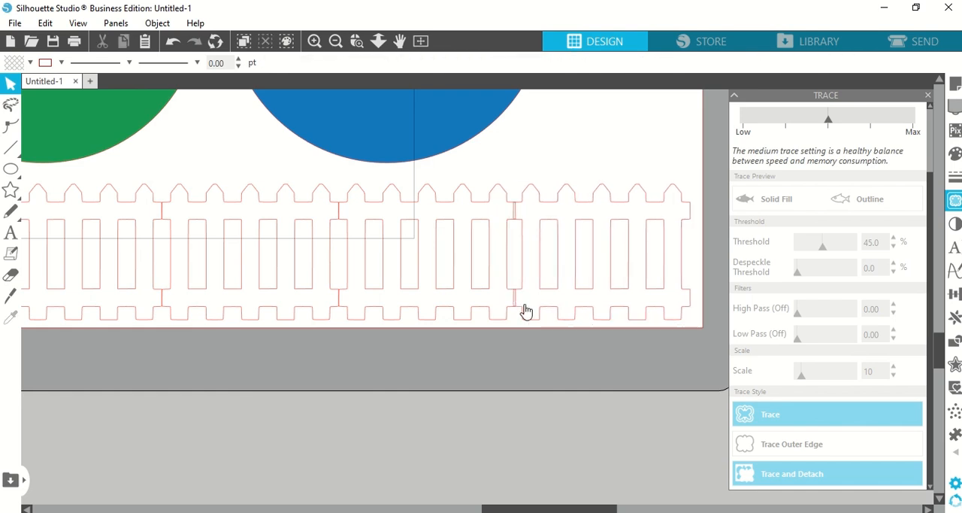
right_click(524, 311)
left_click(520, 319)
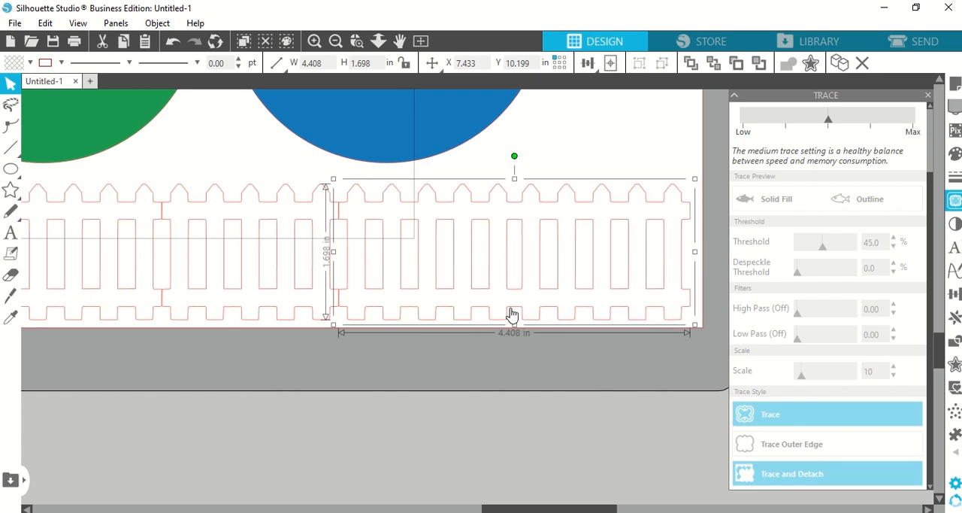
Step: Nudge the welded double section slightly left and weld it to the third fence section from the right
left_click_drag(514, 311, 512, 311)
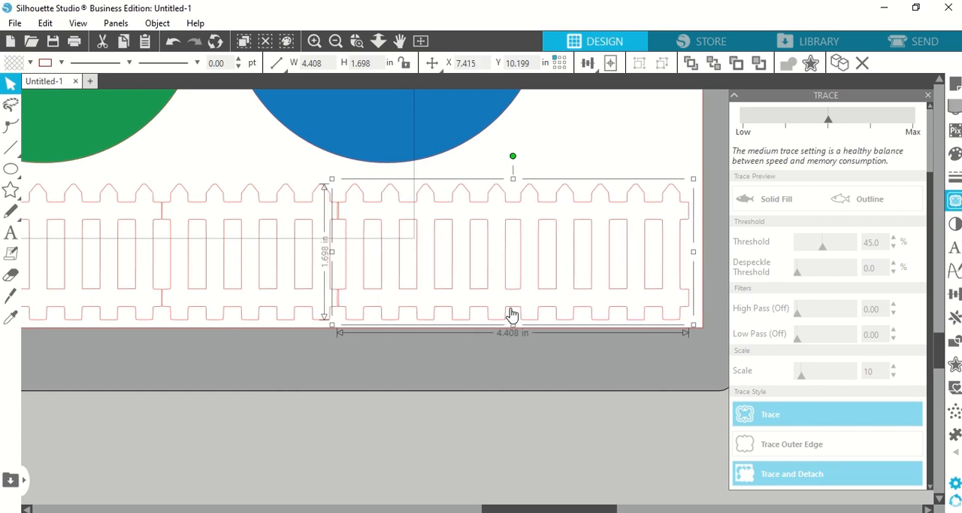
left_click(272, 315, "shift")
right_click(275, 316)
left_click(280, 319)
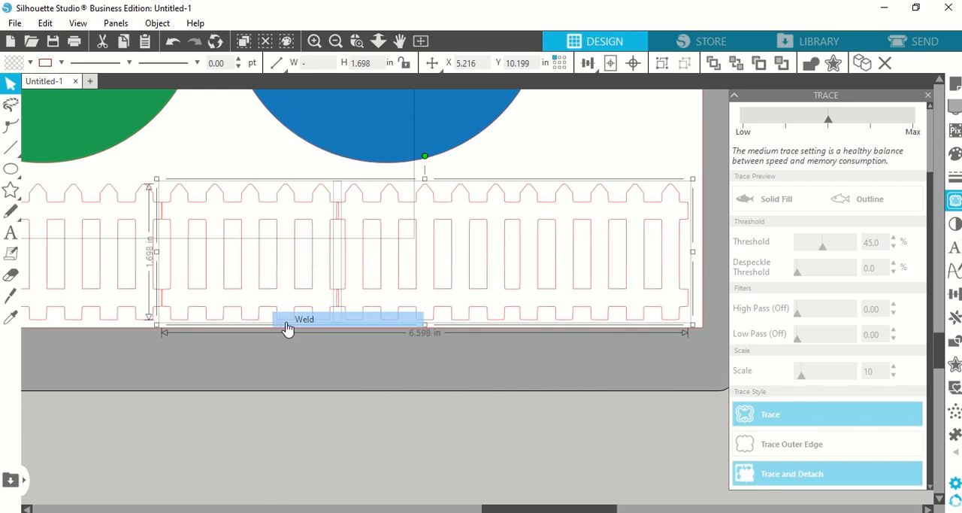
Step: Nudge the welded triple section left to overlap the next fence section and weld them together
left_click(173, 320)
key("Left")
key("Left")
key("Left")
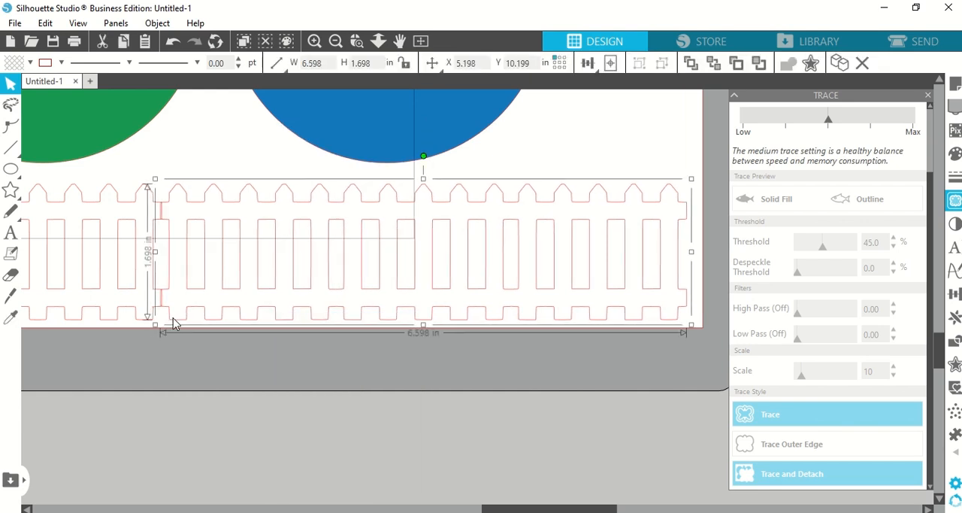
left_click(134, 309, "shift")
right_click(135, 313)
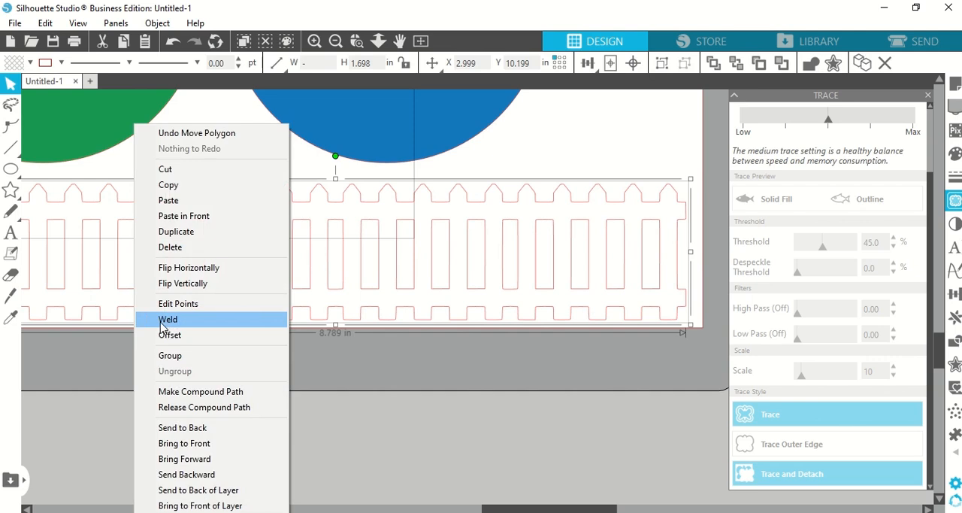
left_click(158, 316)
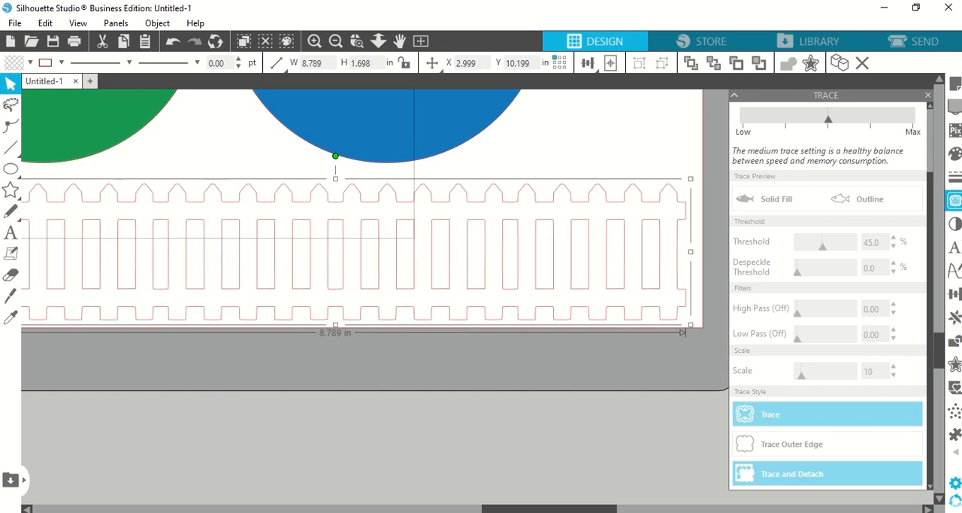
Step: Nudge the welded fence left to overlap the leftmost section and select both pieces
left_click_drag(569, 511, 475, 511)
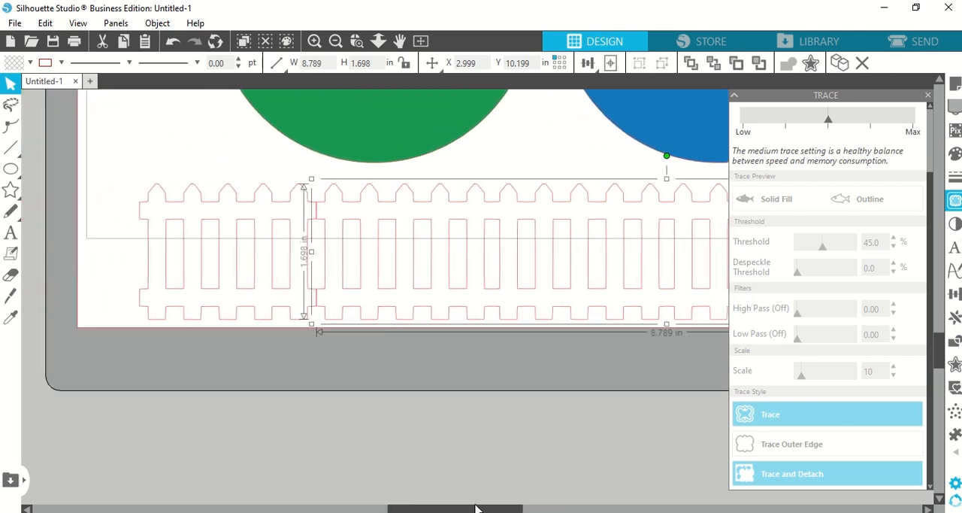
key("Left")
key("Left")
key("Left")
left_click(271, 321, "shift")
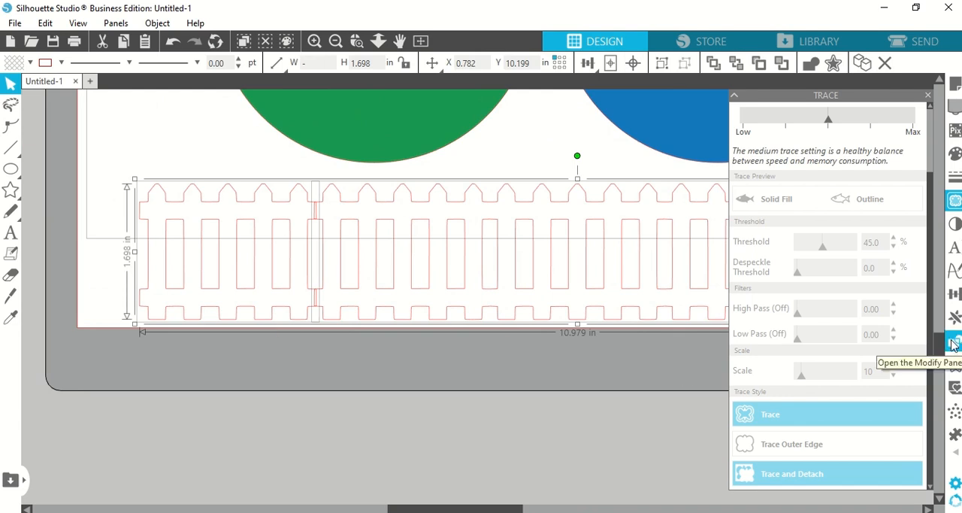
Step: Try Intersect on the two selected fence pieces, undo it, and weld them into one continuous fence
left_click(953, 344)
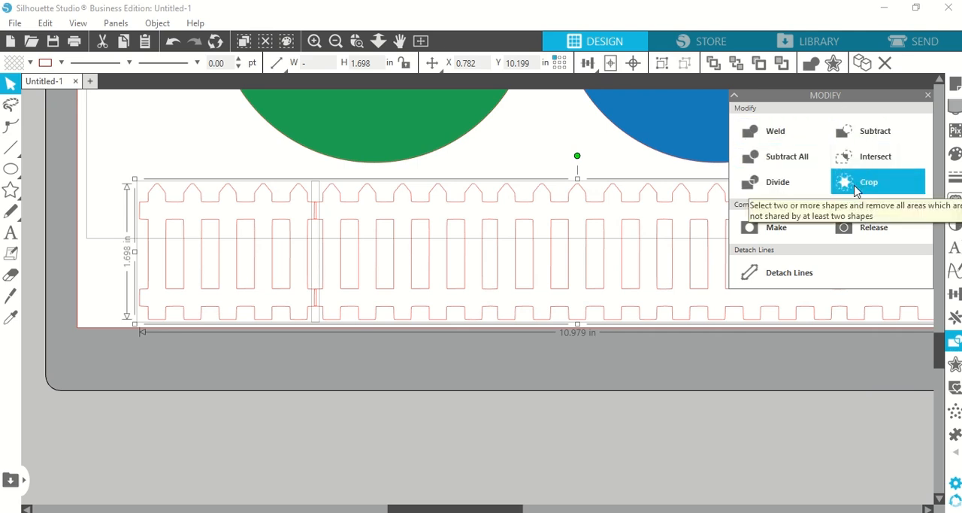
left_click(868, 162)
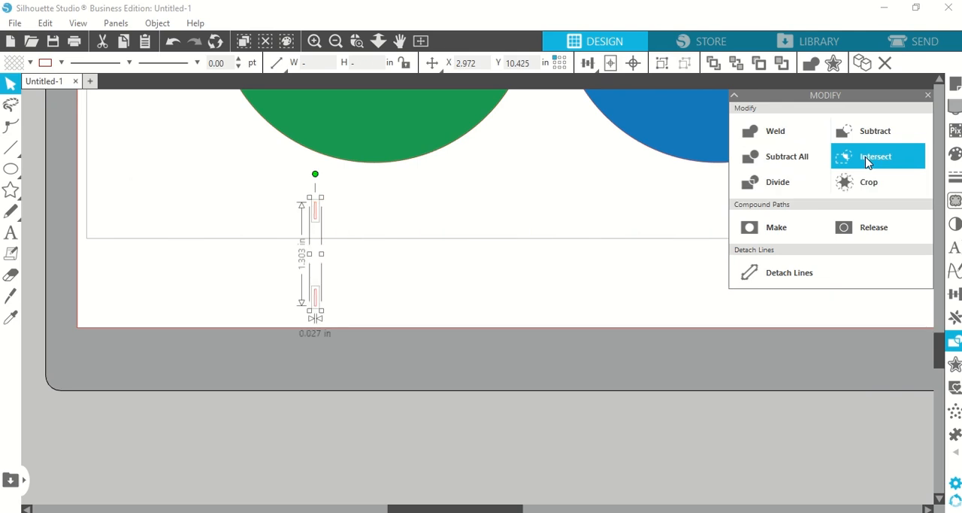
left_click(172, 41)
left_click(793, 130)
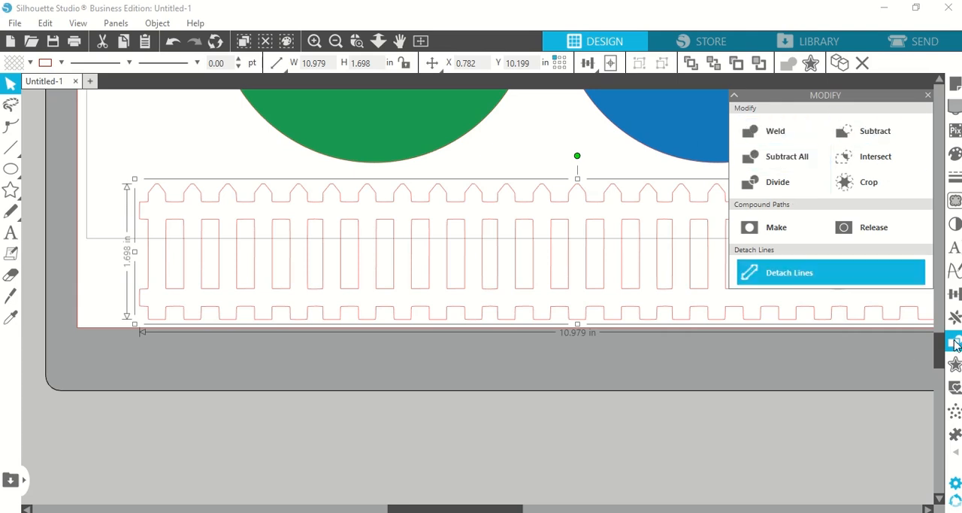
left_click(734, 94)
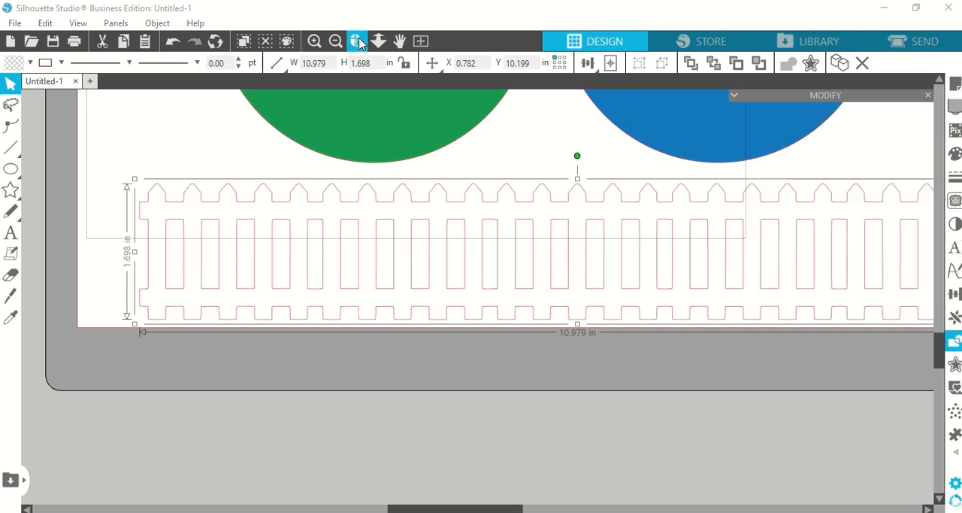
Step: Center the welded fence near the page's bottom edge and place a duplicate of it along the top edge
left_click(423, 41)
left_click_drag(587, 435, 585, 433)
key("i")
key("ctrl+Up")
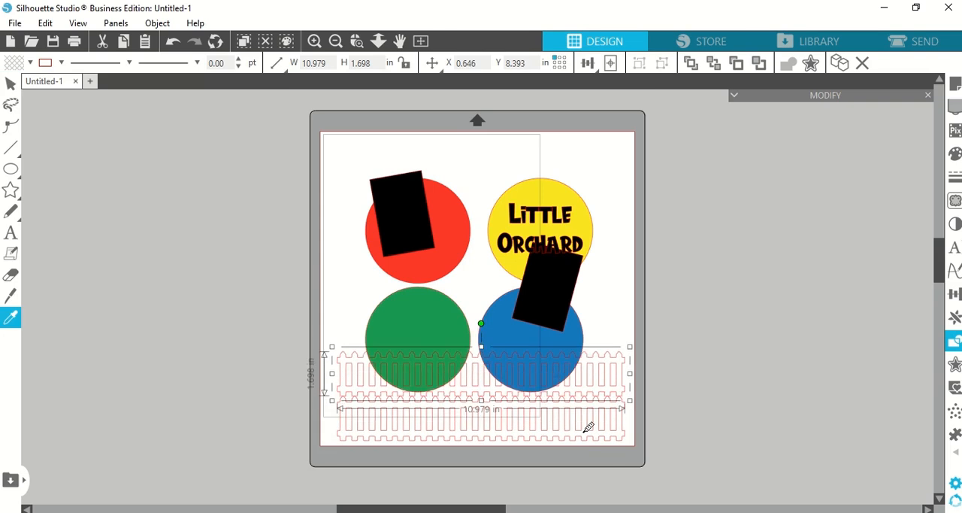
left_click_drag(559, 363, 557, 226)
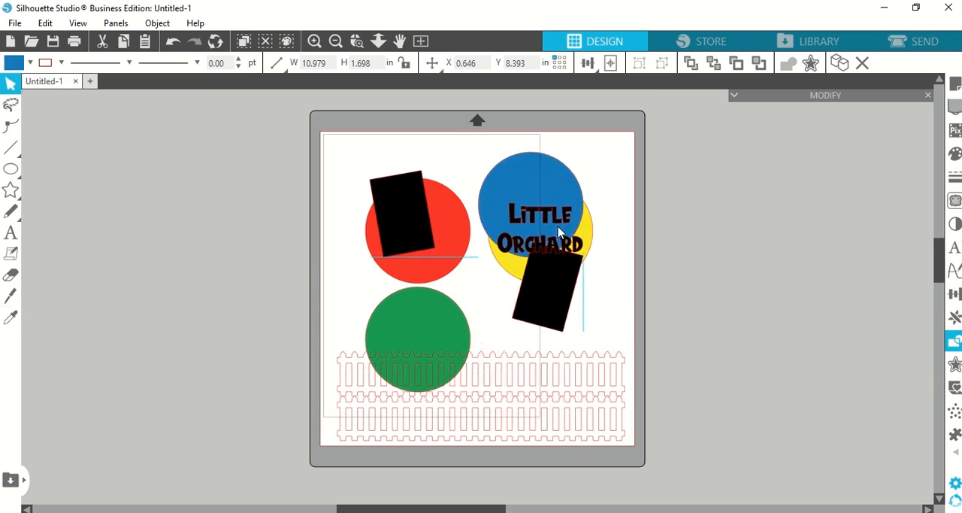
key("ctrl+z")
left_click_drag(472, 382, 710, 259)
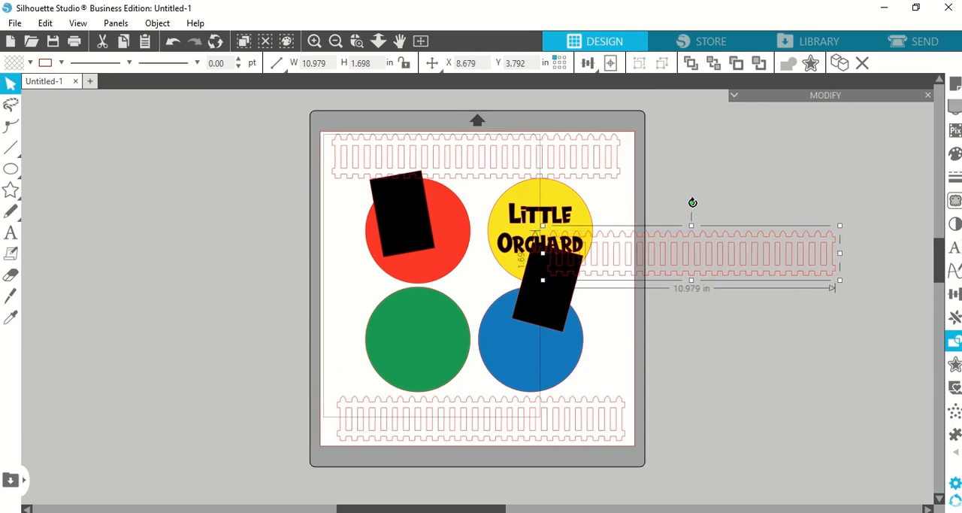
Step: Rotate a fence copy to vertical for the page's right edge, and place a horizontally flipped duplicate along the left edge
left_click_drag(693, 202, 777, 254)
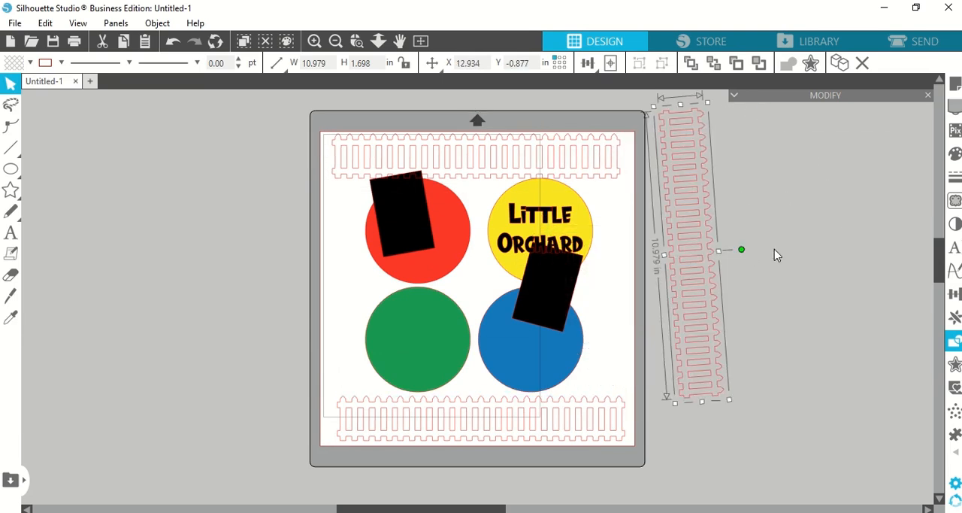
left_click_drag(692, 241, 262, 272)
right_click(262, 272)
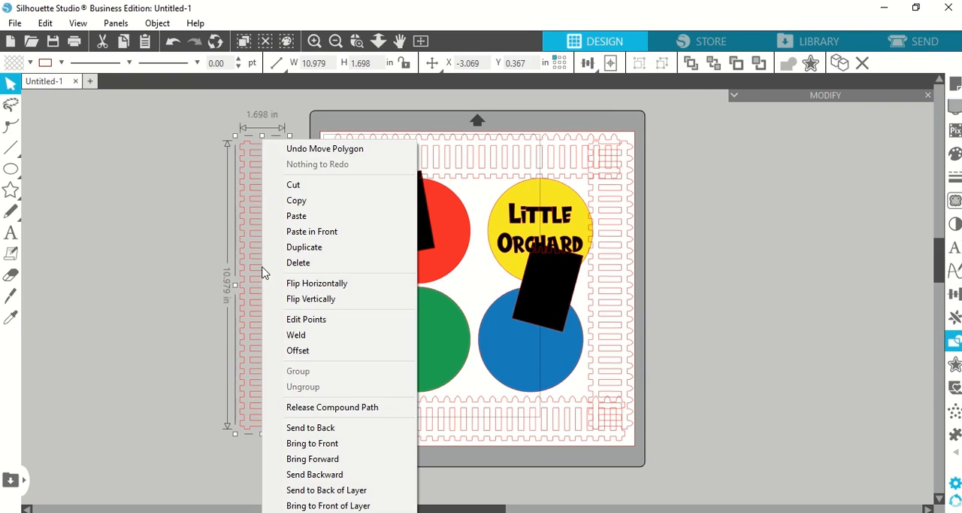
left_click(318, 284)
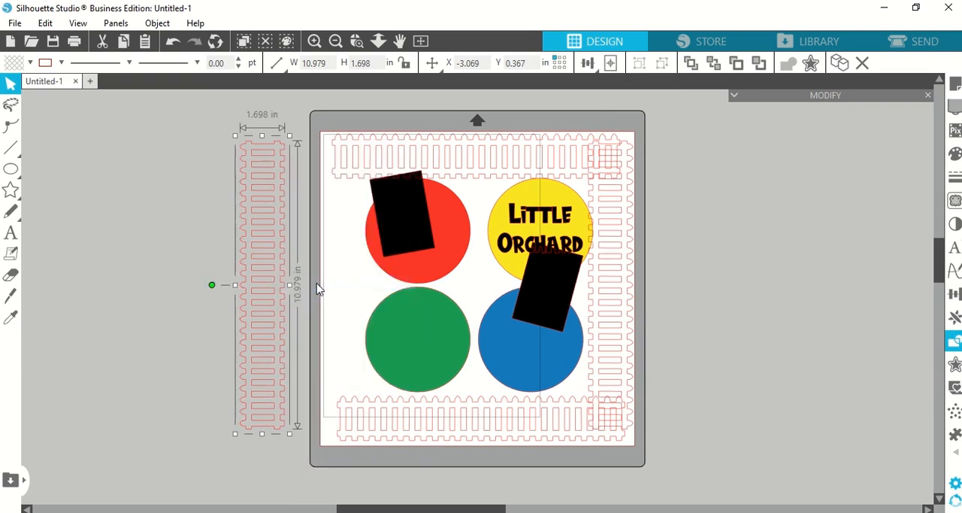
left_click_drag(283, 282, 369, 284)
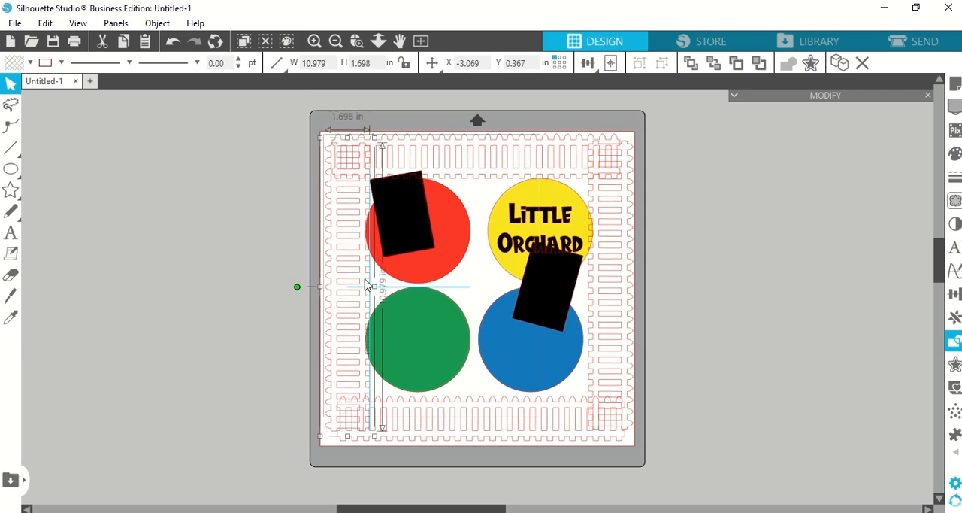
Step: Flip the bottom fence strip vertically so its pickets point outward
left_click(481, 423)
left_click(481, 422)
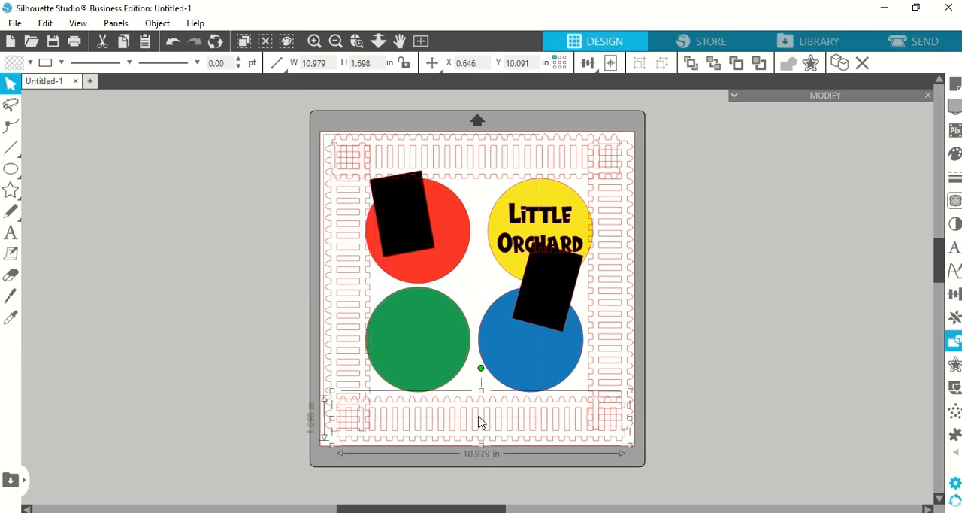
right_click(481, 423)
left_click(741, 387)
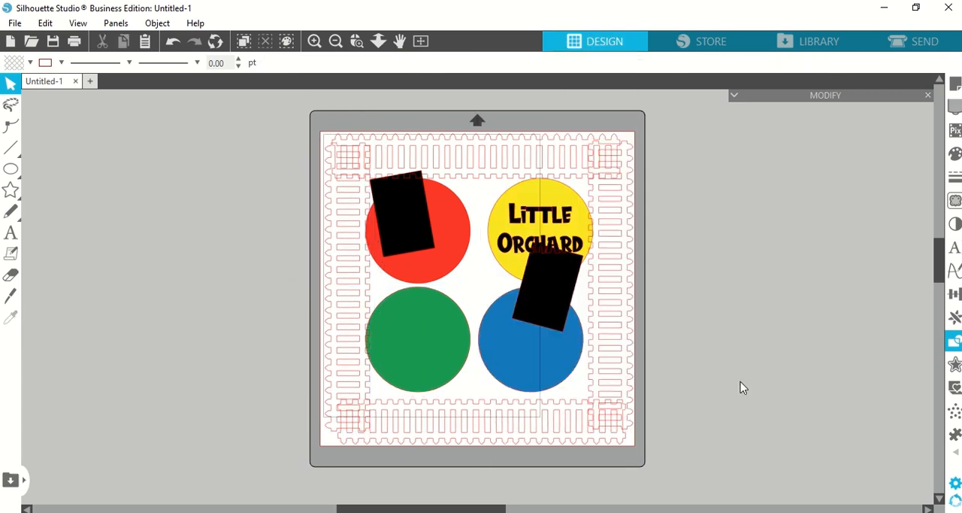
Step: Shorten the left and bottom fence strips to 10.054 in without overlap, and use a rotated copy of the pair for the top and right sides
left_click(333, 379)
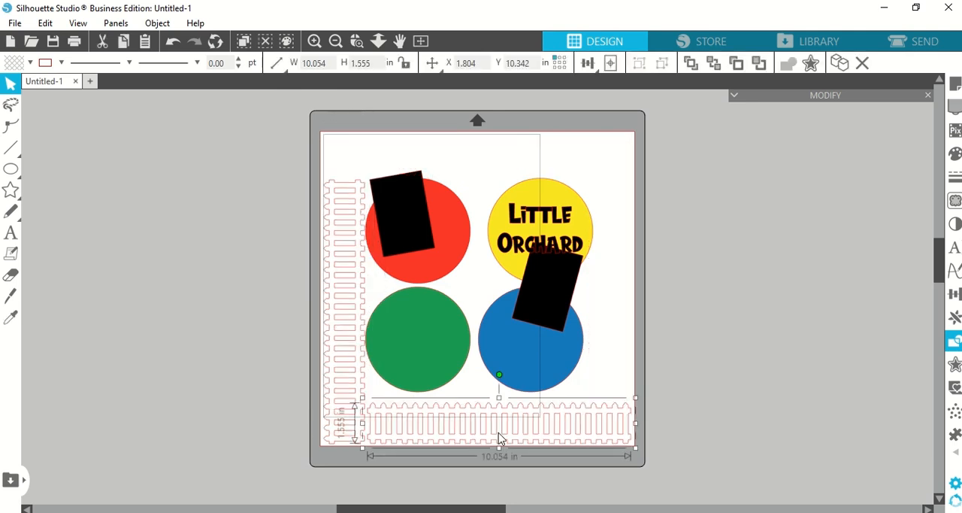
left_click(336, 410, "shift")
left_click(745, 59)
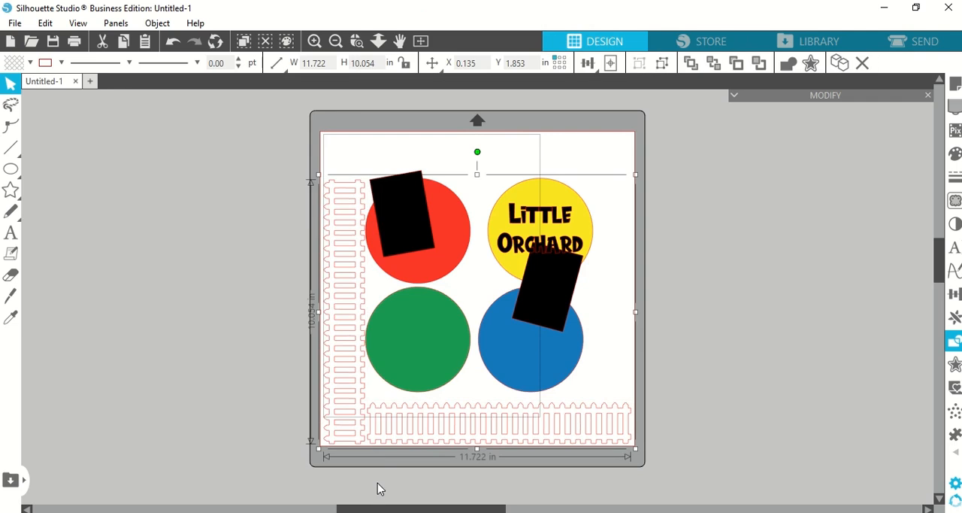
key("i")
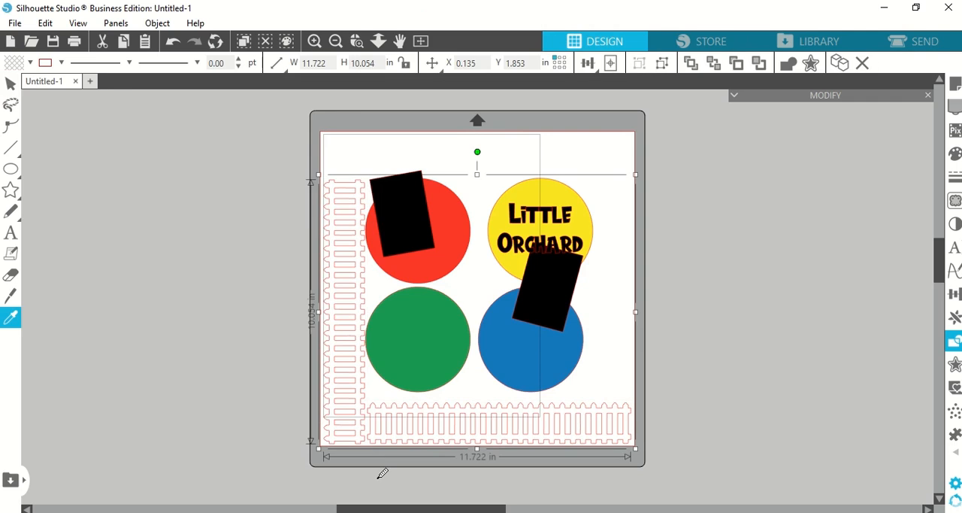
key("ctrl+Right")
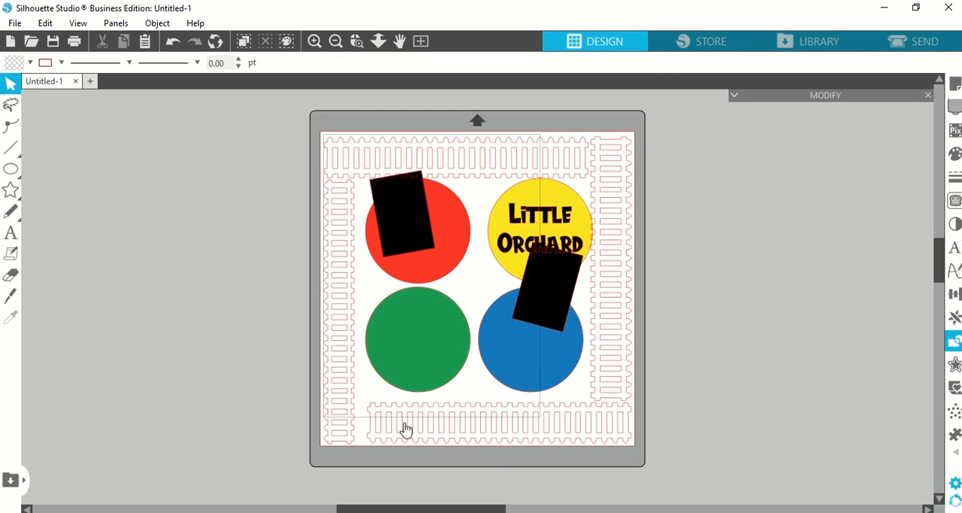
Step: Set the height of the left, bottom and right fence strips to 1.1 in
left_click(406, 430)
left_click(329, 418)
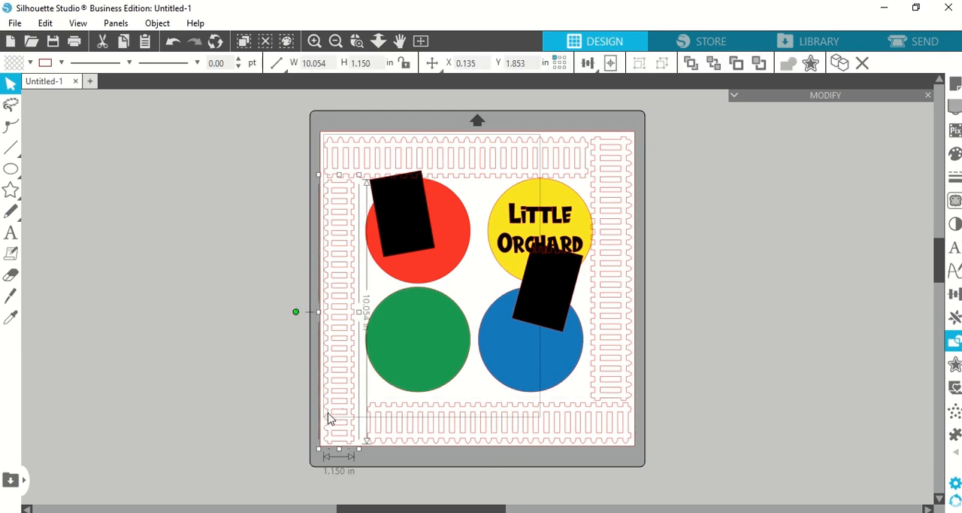
left_click(488, 432)
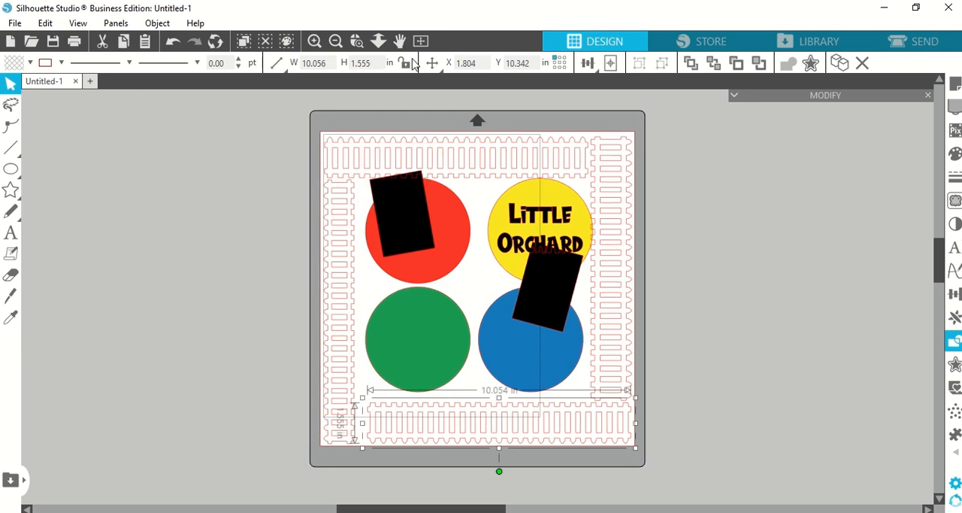
left_click(338, 280)
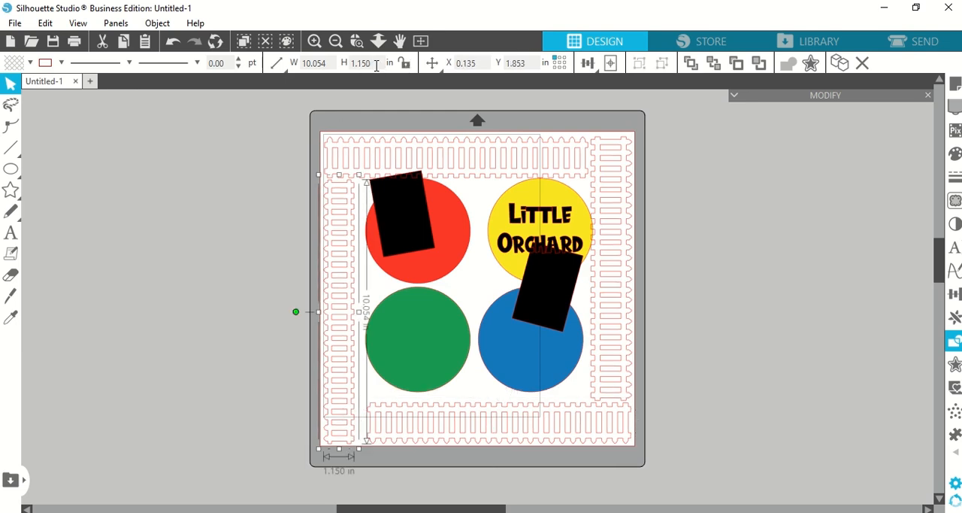
left_click(458, 414)
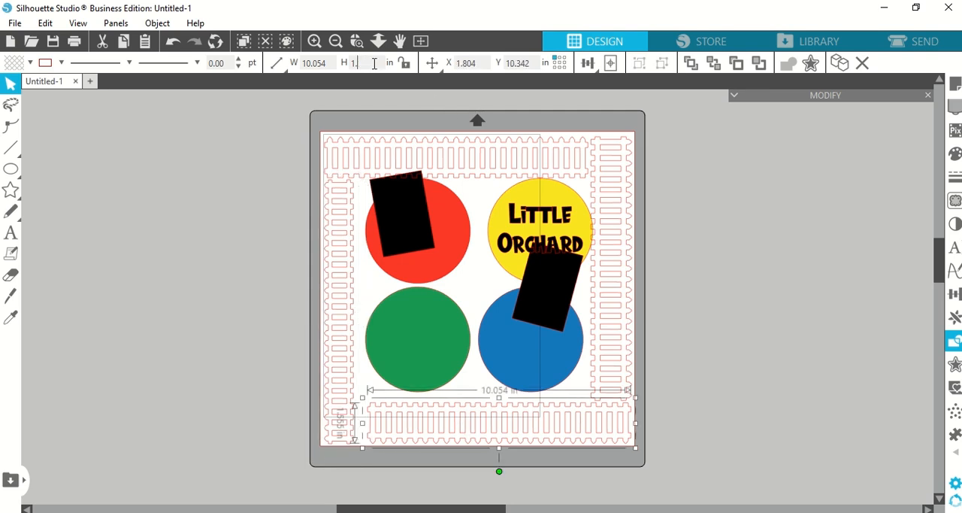
left_click(610, 290)
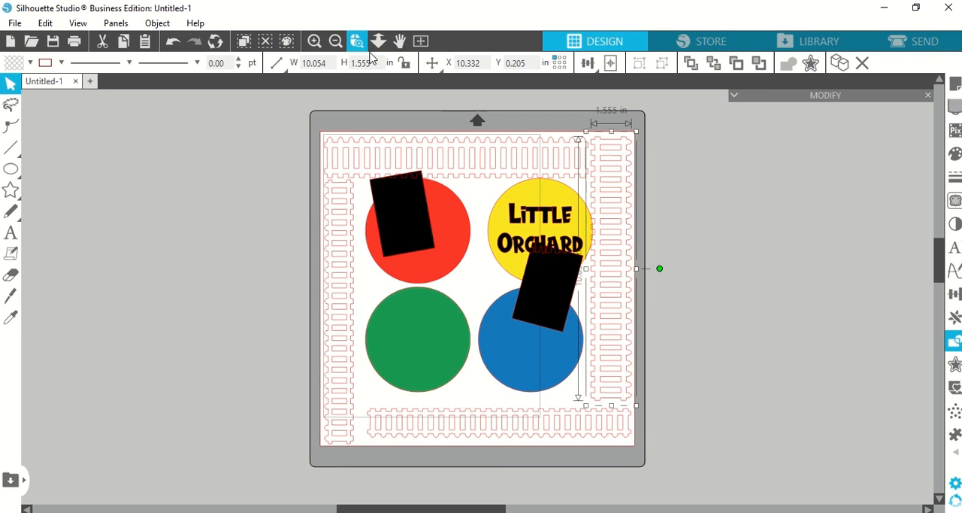
left_click(375, 60)
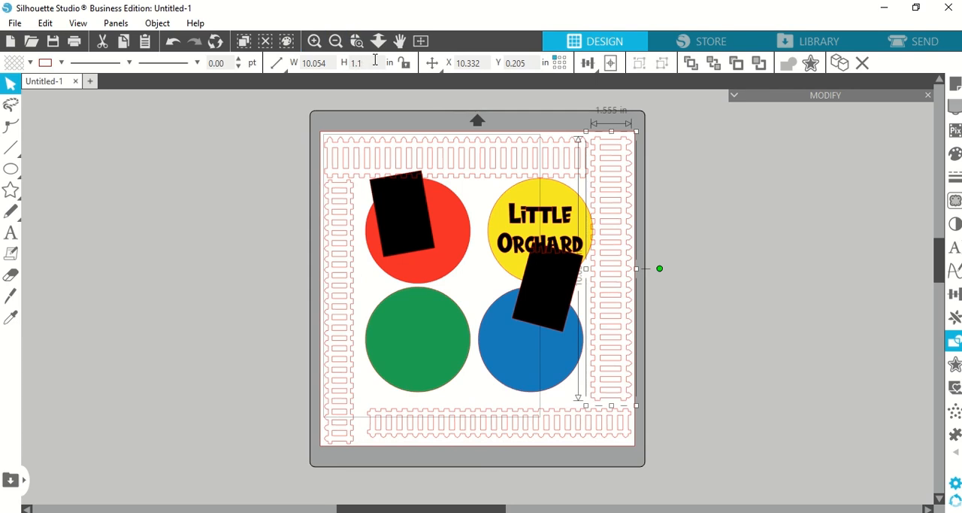
key("Return")
Step: Set the top fence strip's height to 1.1 in to match the other three sides
left_click(467, 143)
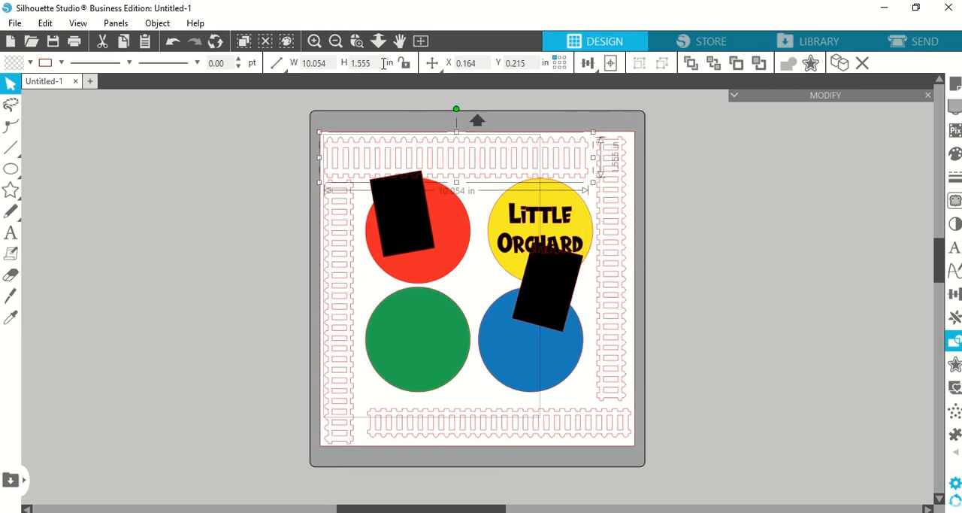
key("BackSpace")
type("1")
key("Return")
left_click(162, 231)
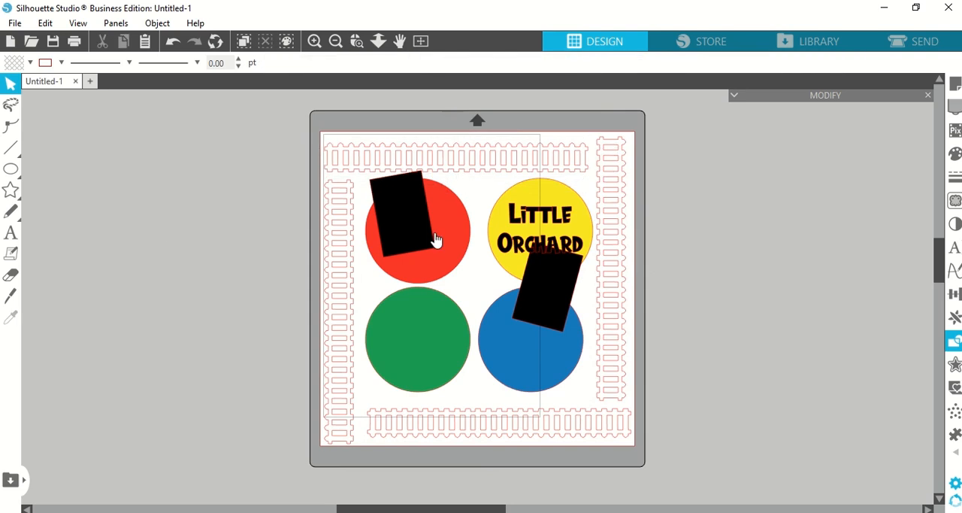
Step: Move the bottom fence strip down near the page's edge and lengthen it to 10.5 in toward the left strip
left_click(341, 370)
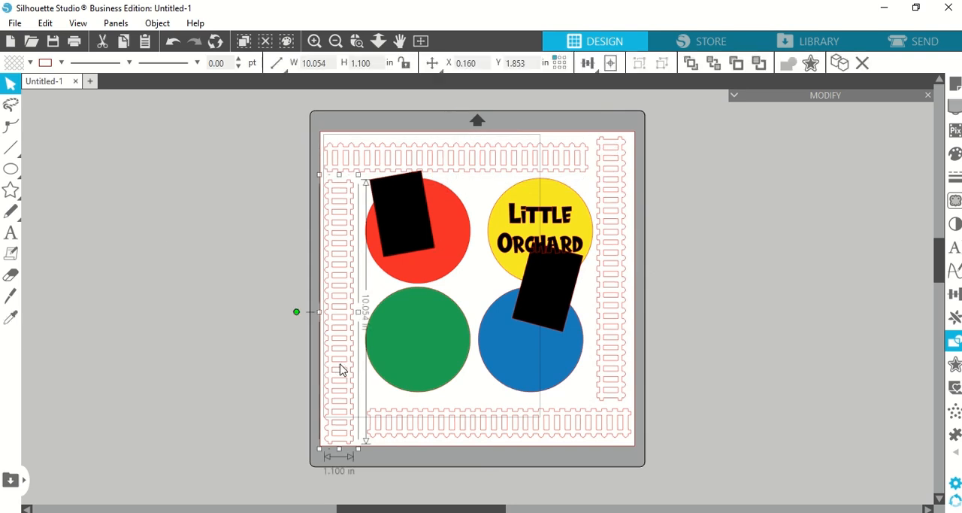
left_click(426, 435)
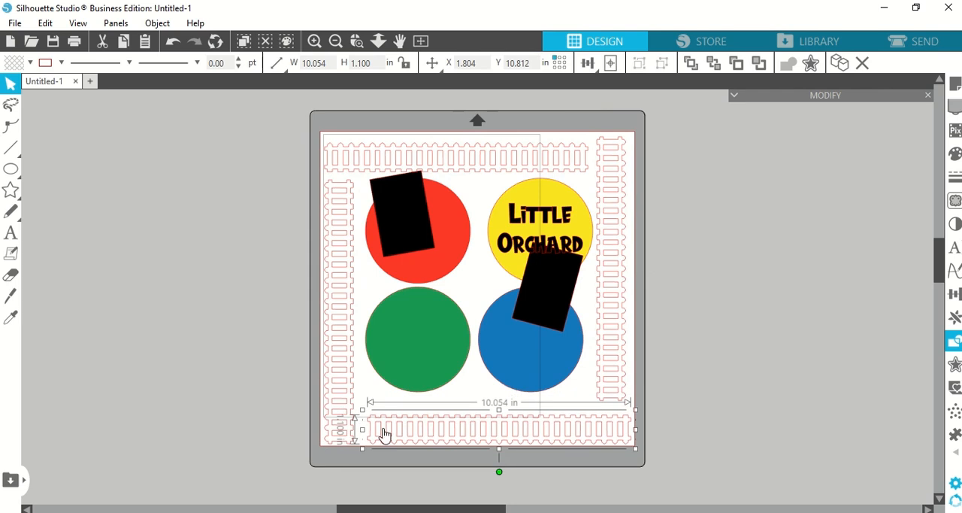
left_click_drag(362, 429, 353, 429)
left_click_drag(353, 434, 351, 432)
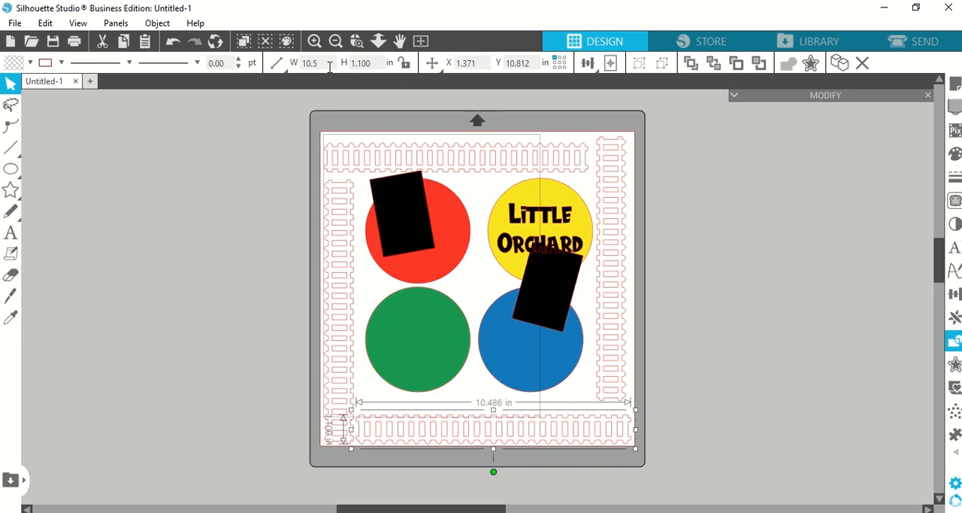
Step: Set the top, left and right fence strips to 10.5 in long and fit them along the page edges without overlap
left_click(502, 164)
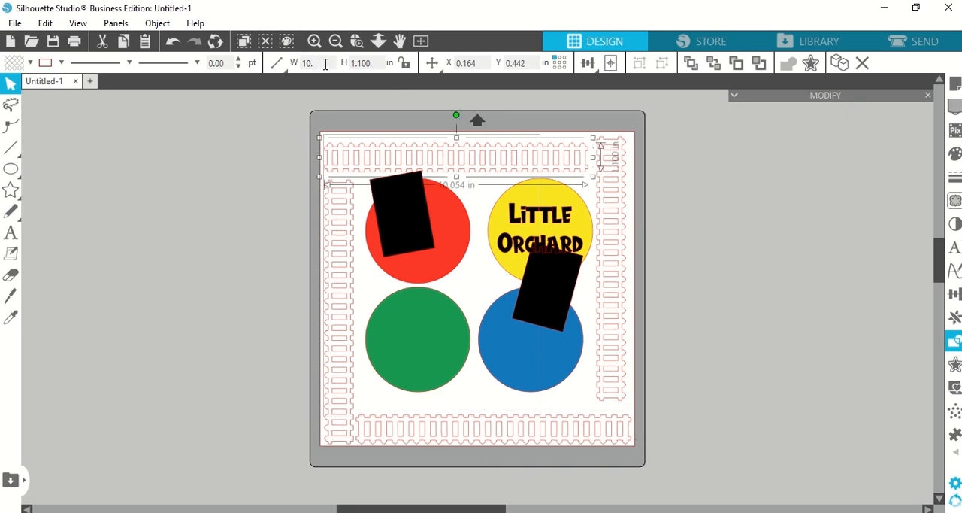
type("5")
key("Return")
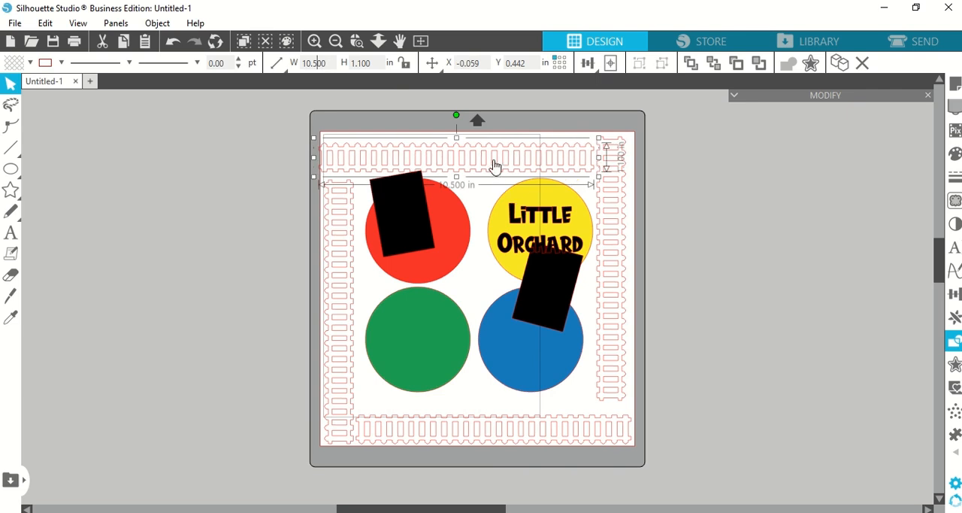
left_click_drag(495, 160, 498, 153)
left_click(796, 364)
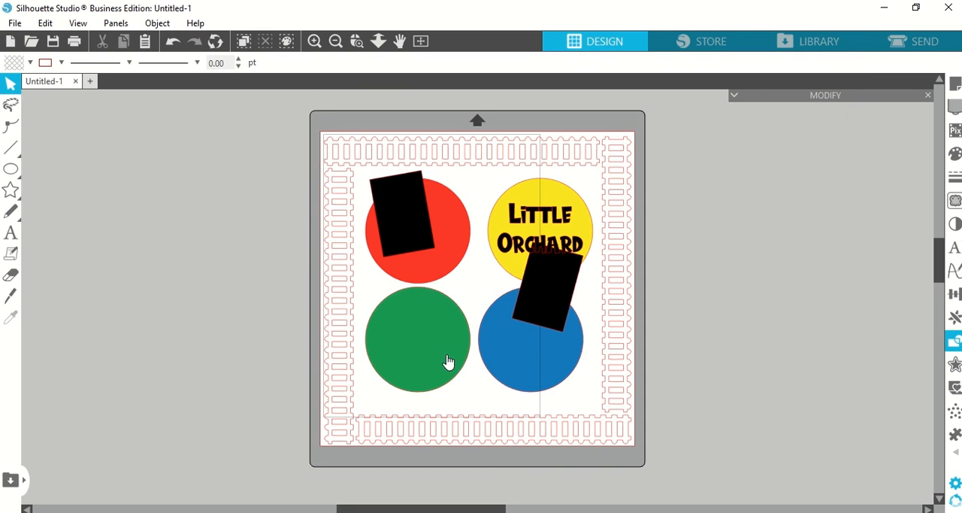
Step: Group the four fence strips into a single border
left_click(344, 440)
left_click(404, 436, "shift")
left_click(615, 362, "shift")
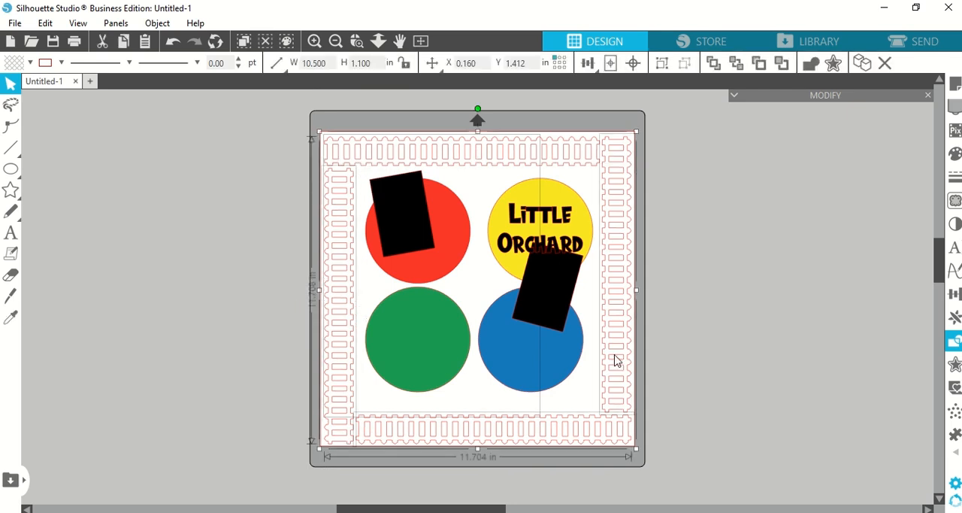
left_click(556, 156, "shift")
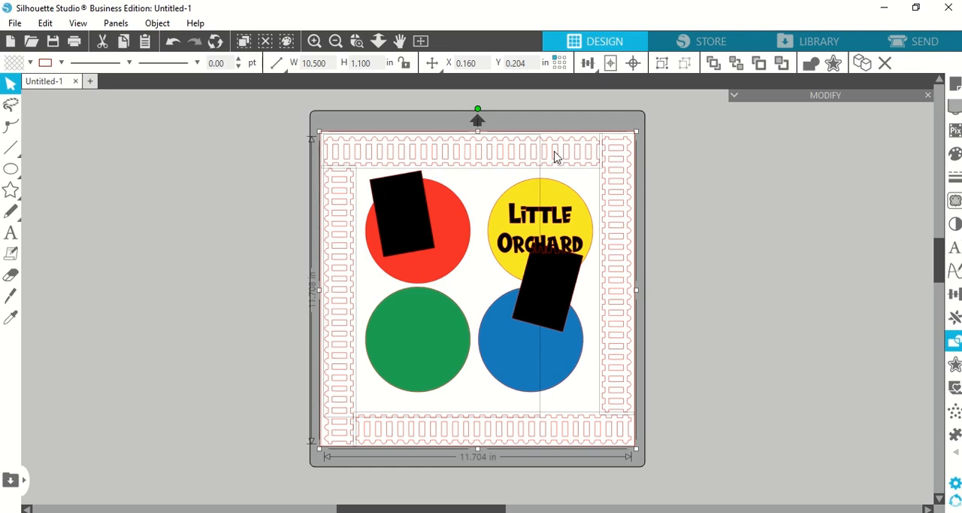
left_click(669, 66)
Step: Move both black photo rectangles off the page and group the "Little Orchard" title with the yellow circle
left_click(418, 344)
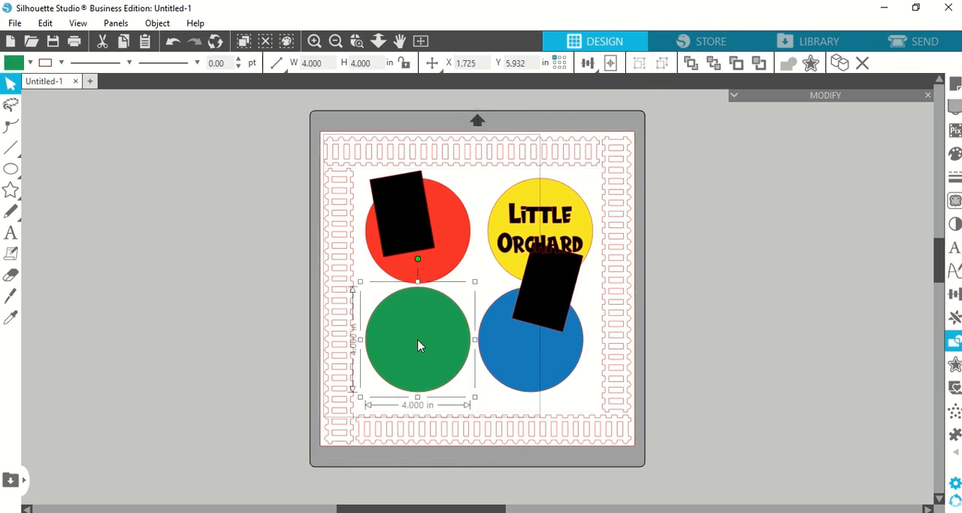
left_click_drag(548, 290, 713, 299)
left_click_drag(427, 232, 140, 253)
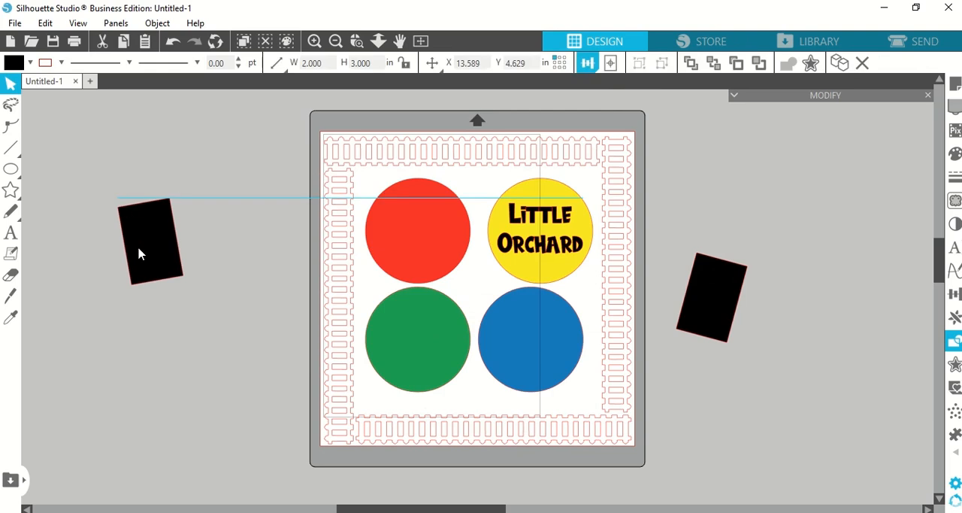
left_click(582, 272)
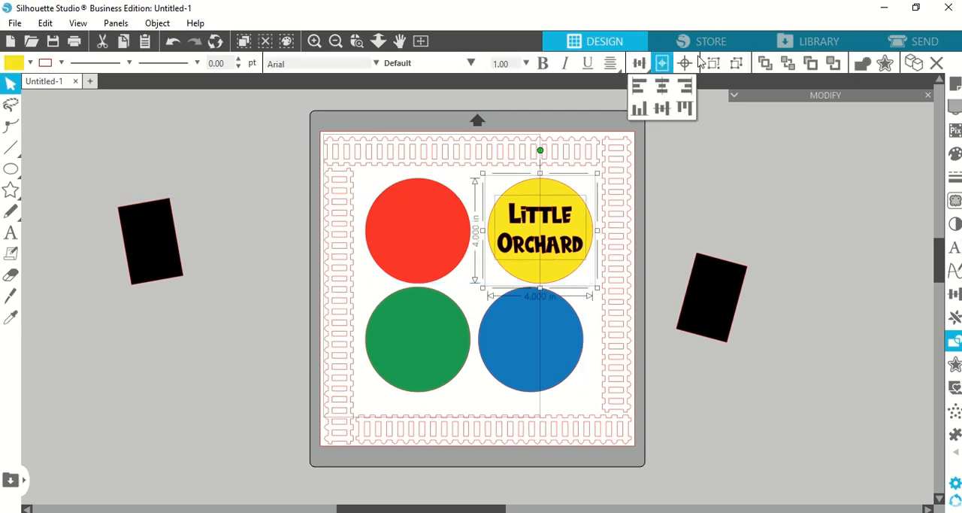
left_click(751, 203)
Step: Move the red, green and yellow title circles off the page, keeping only the blue circle inside the fence border
left_click_drag(528, 337, 537, 349)
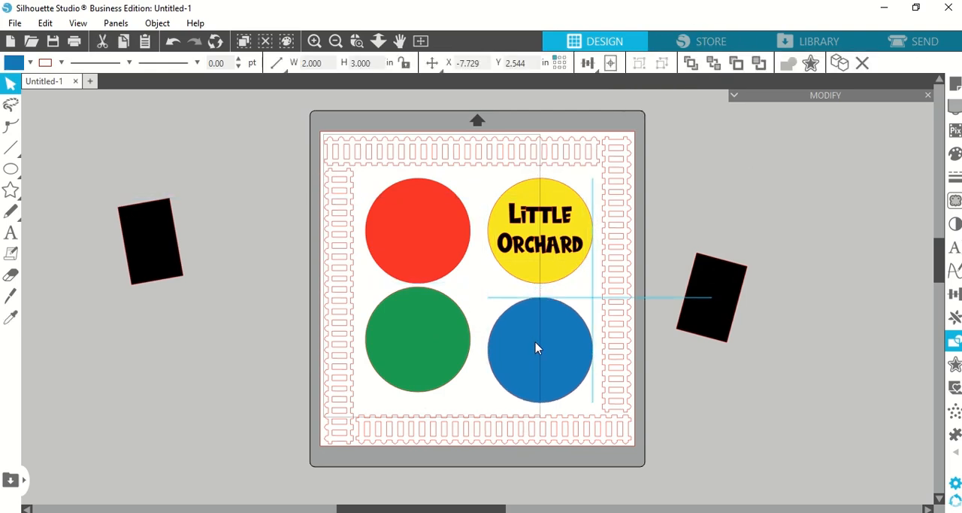
left_click_drag(540, 242, 734, 177)
left_click_drag(462, 206, 230, 145)
left_click_drag(418, 339, 222, 325)
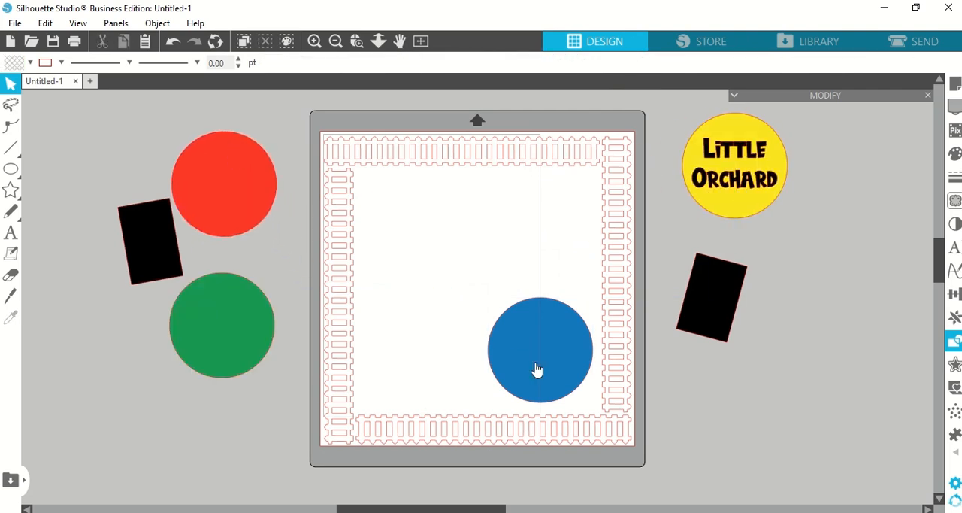
left_click_drag(537, 369, 526, 343)
left_click_drag(244, 358, 176, 434)
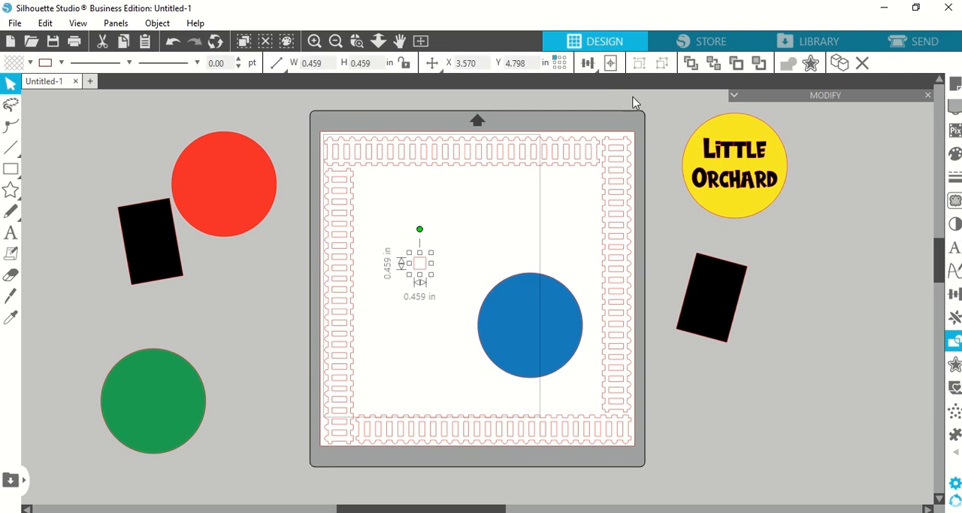
Step: Center a small square of about 0.459 in on the page and arrange the four circles evenly around it
left_click(613, 68)
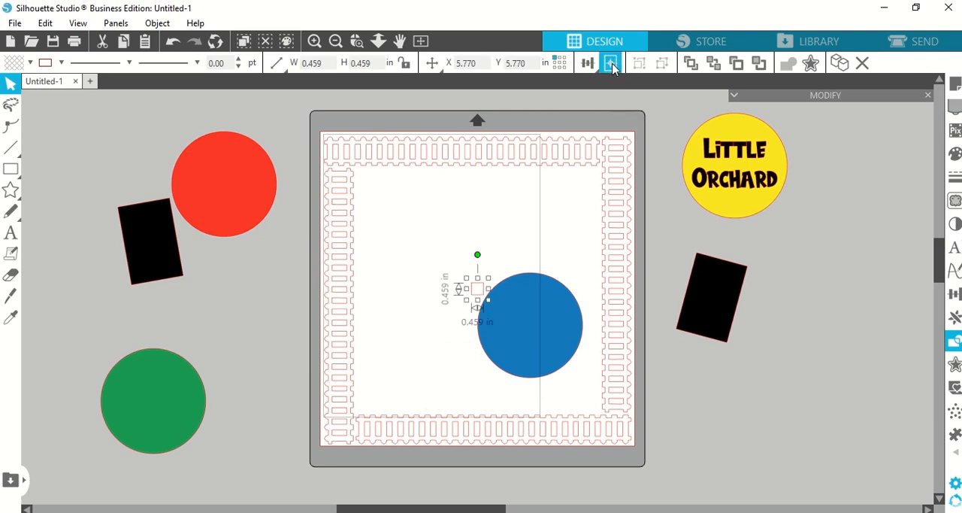
left_click_drag(517, 346, 520, 362)
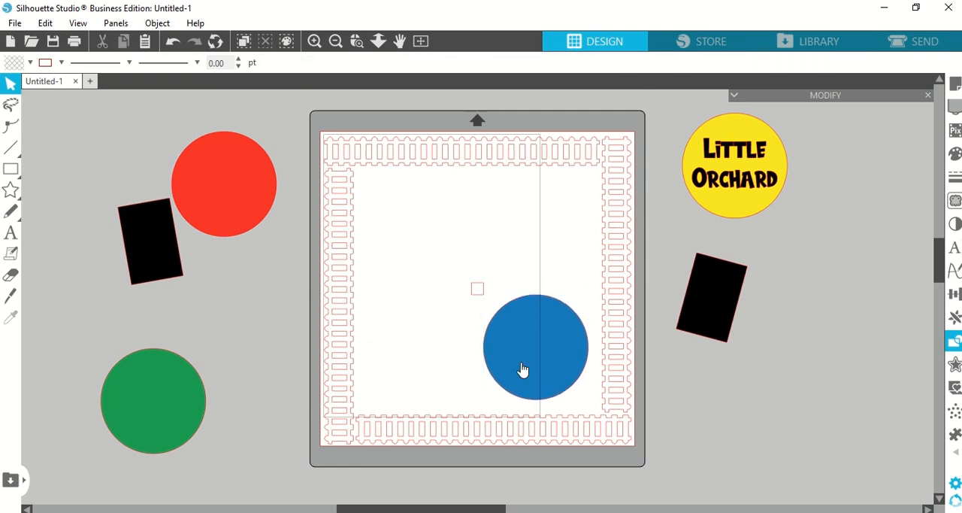
left_click_drag(151, 400, 417, 347)
left_click_drag(236, 157, 431, 202)
left_click_drag(691, 203, 493, 267)
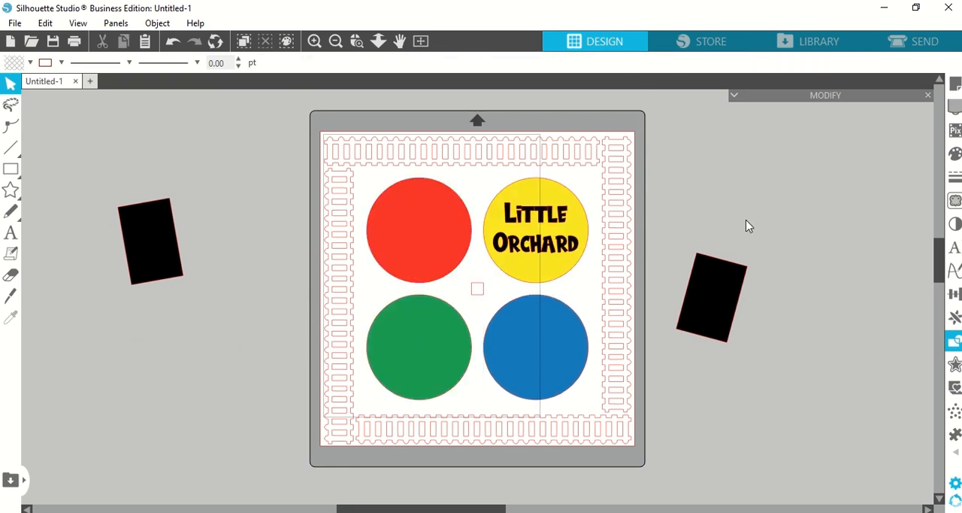
Step: Delete the small center square and place the black photo rectangles back over the red and blue circles
left_click(481, 293)
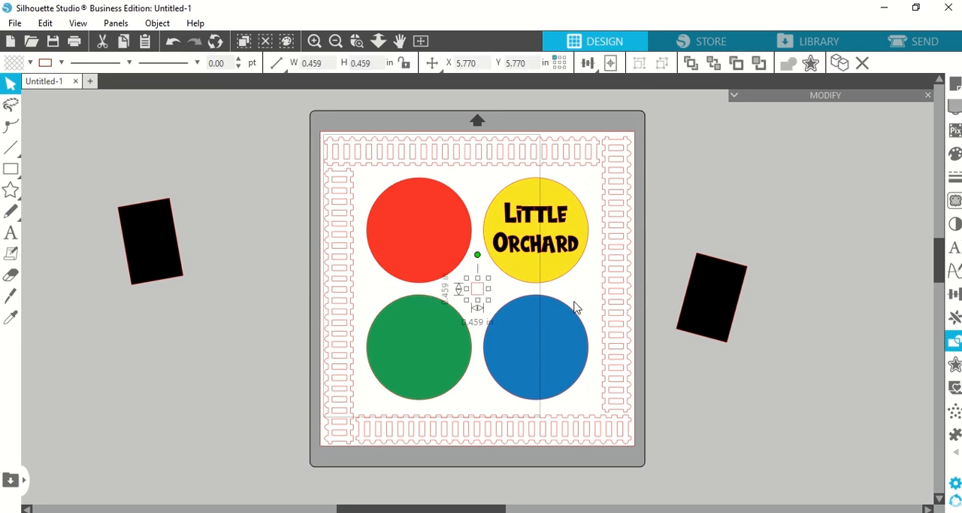
left_click(817, 365)
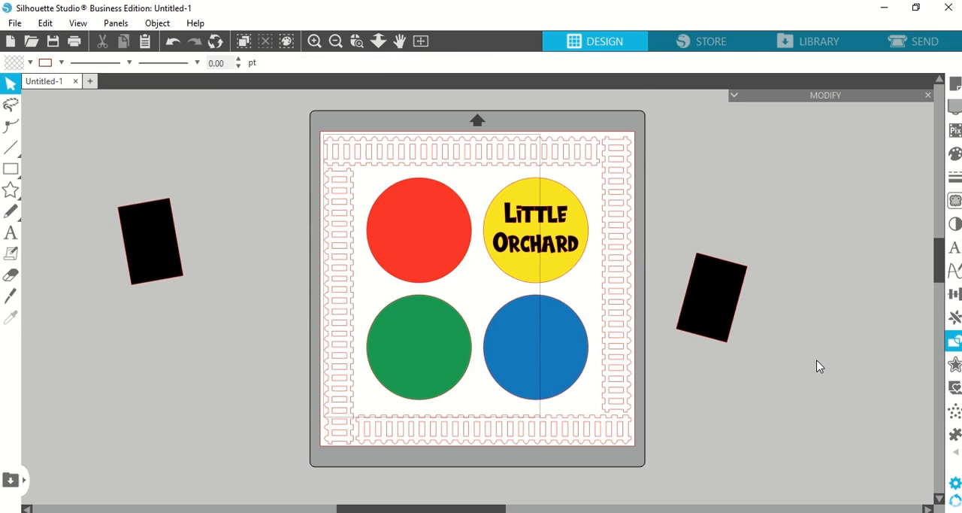
left_click_drag(726, 308, 546, 358)
left_click_drag(152, 257, 409, 232)
left_click(567, 339)
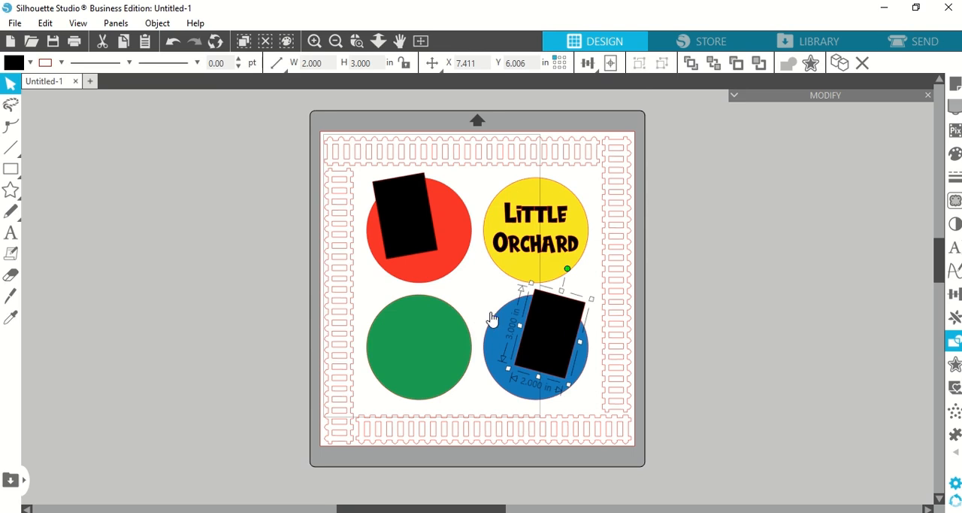
left_click(488, 368)
left_click(428, 351)
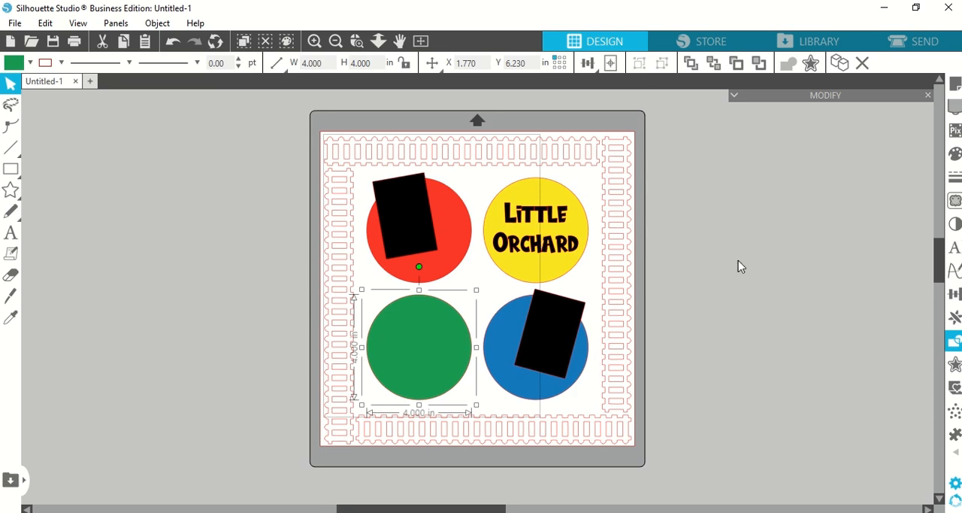
left_click(758, 275)
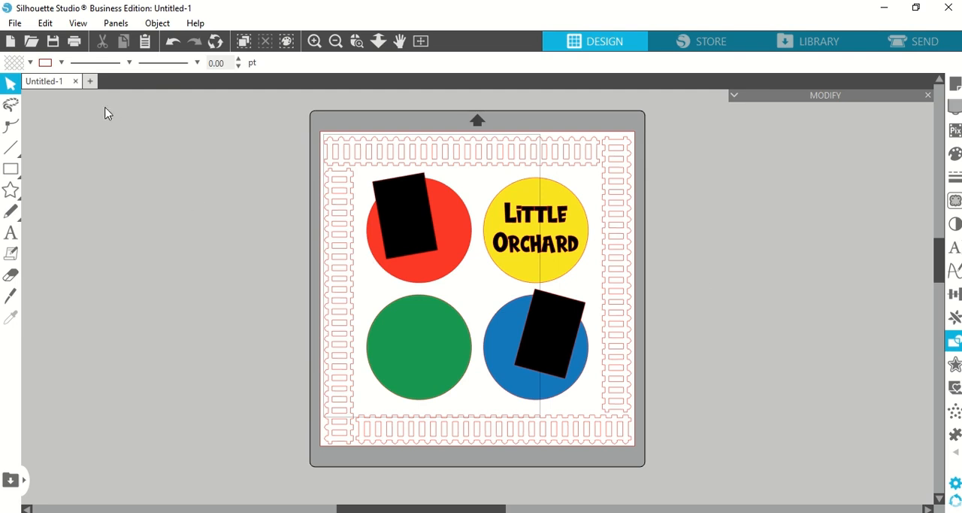
Step: Create a new document and turn its registration marks off
left_click(90, 81)
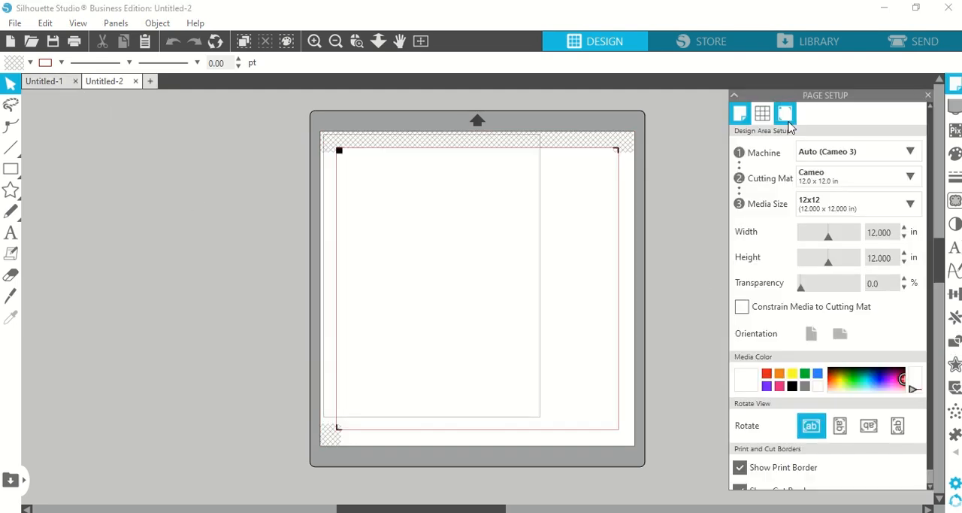
left_click(786, 117)
left_click(841, 149)
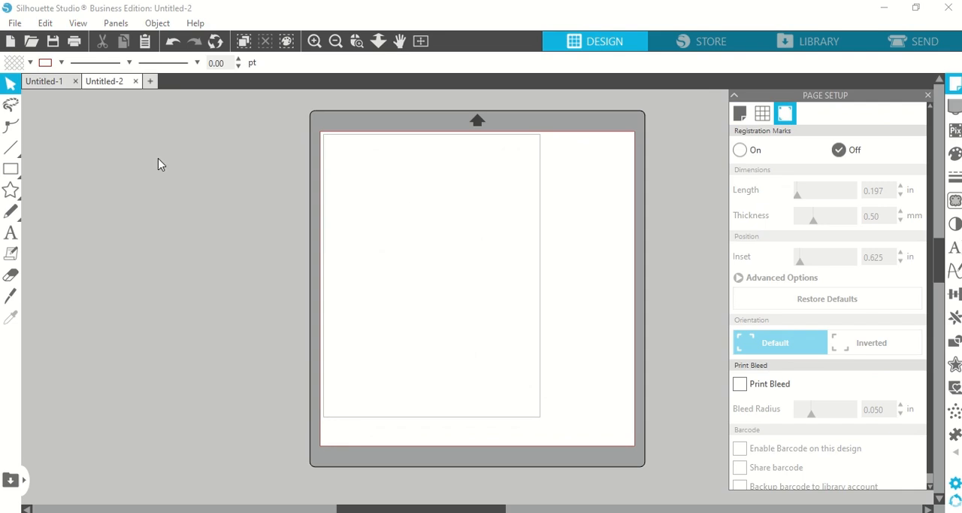
Step: Copy the grouped fence border from the layout document and paste it into the new document
left_click(38, 82)
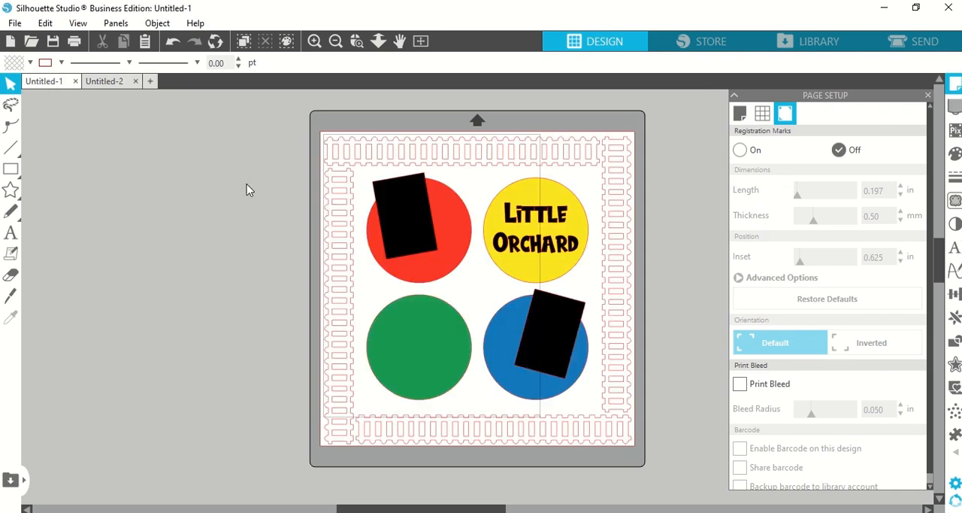
left_click(337, 235)
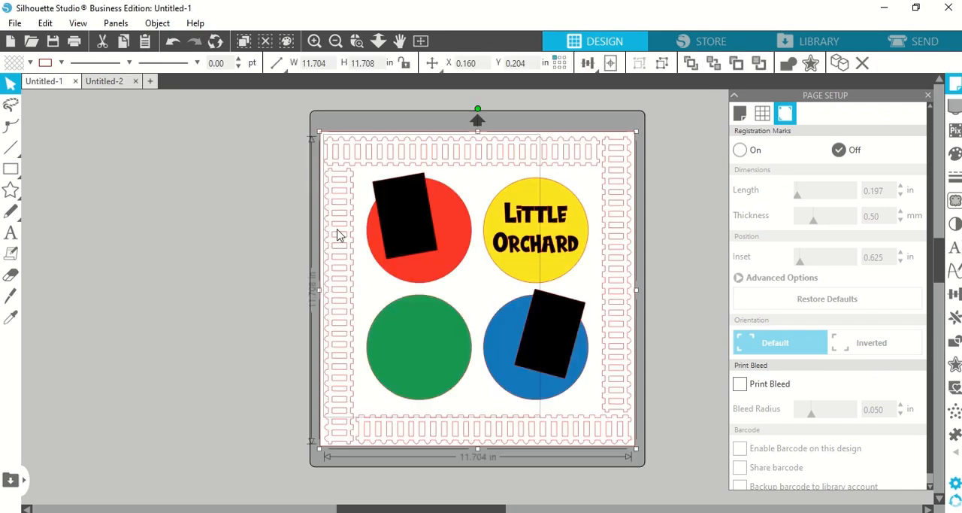
left_click(103, 84)
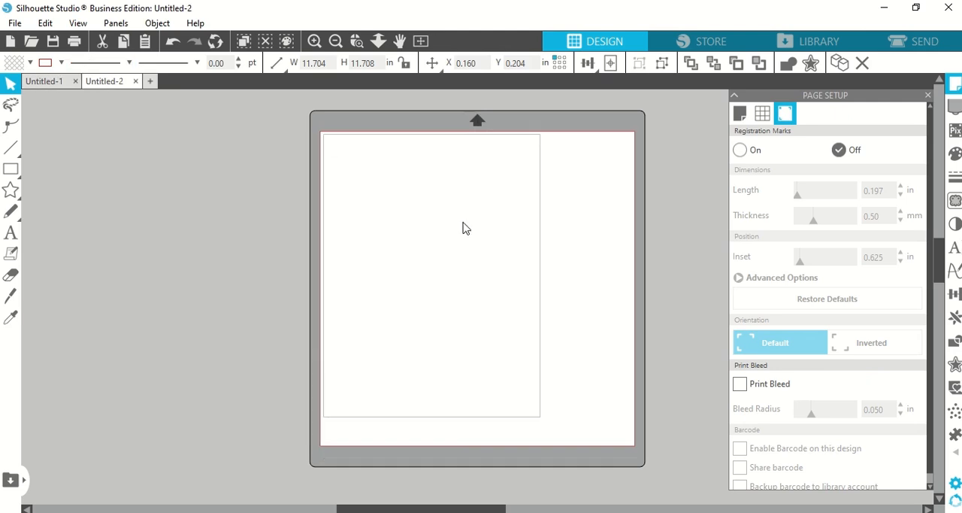
key("ctrl+v")
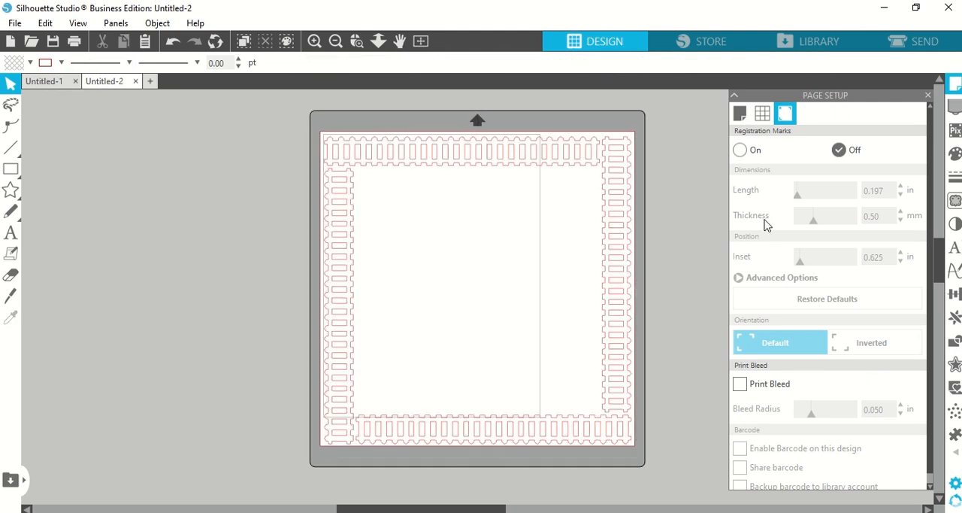
Step: Save the border document as "fence border" and return to Silhouette Studio from the browser
left_click(919, 45)
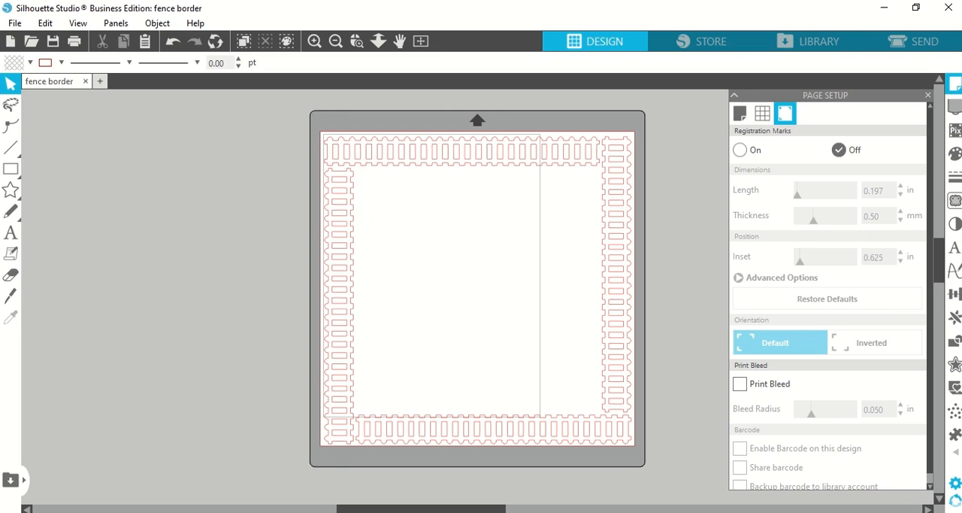
mouse_move(499, 512)
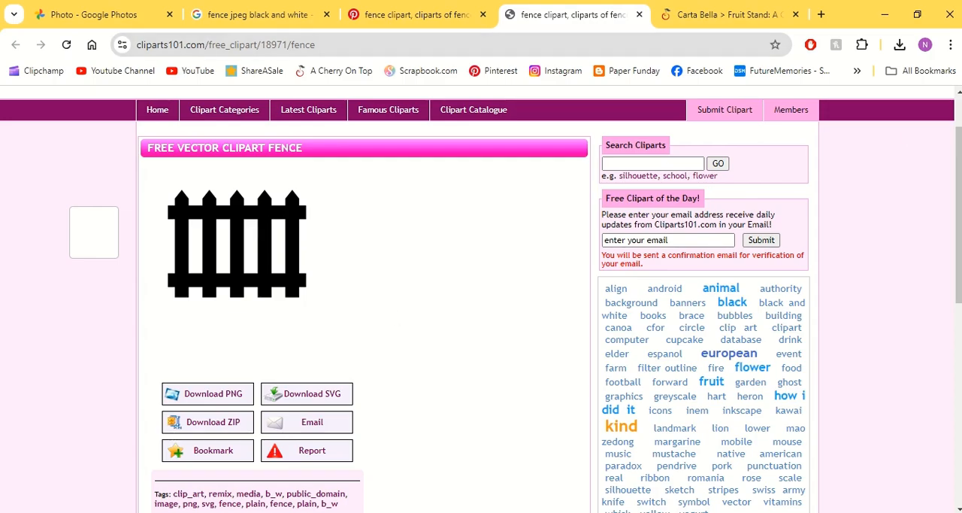
left_click(885, 15)
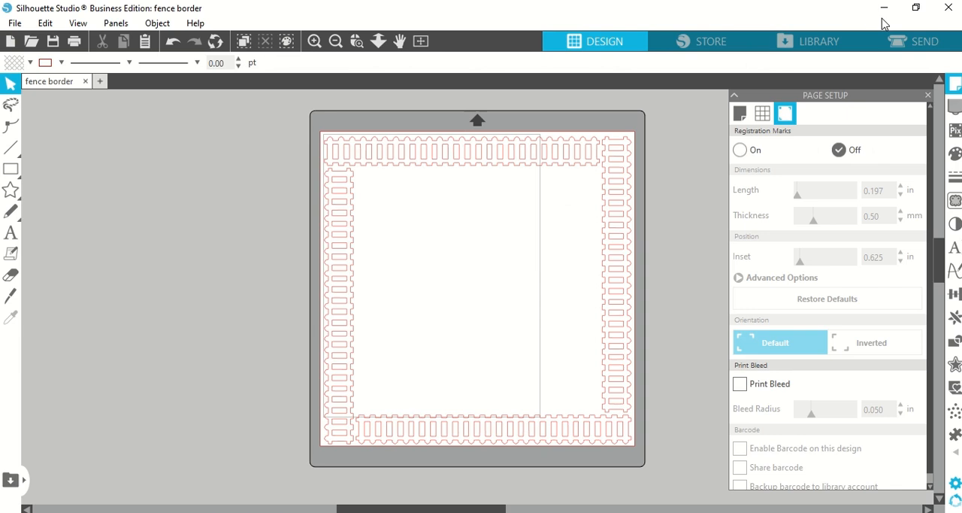